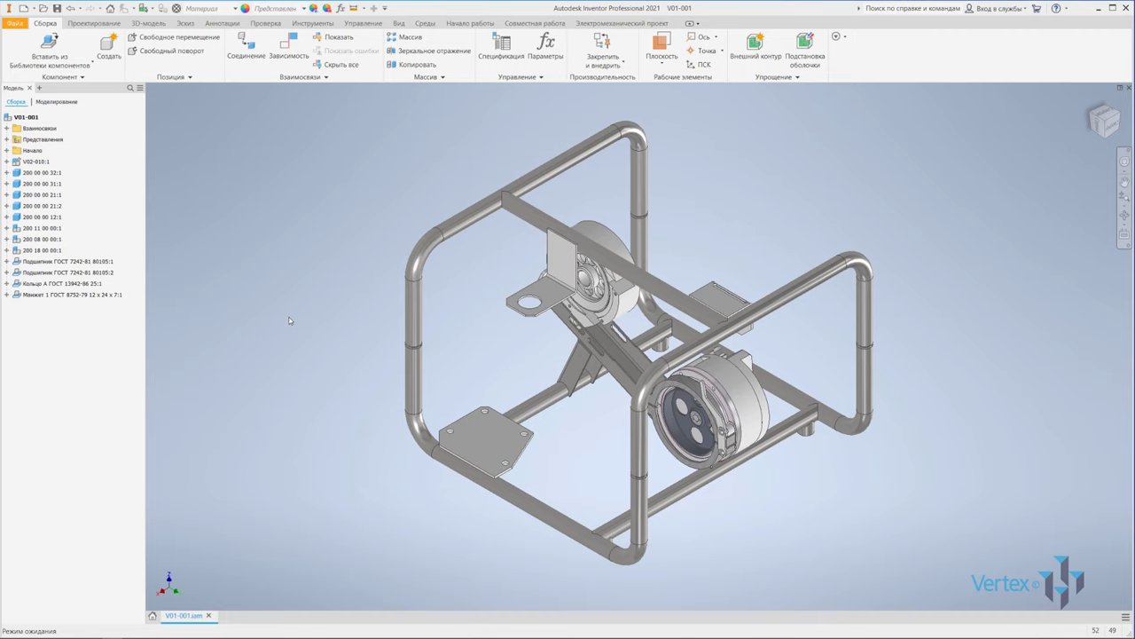
Make the ring around the lower pulley transparent
click(722, 377)
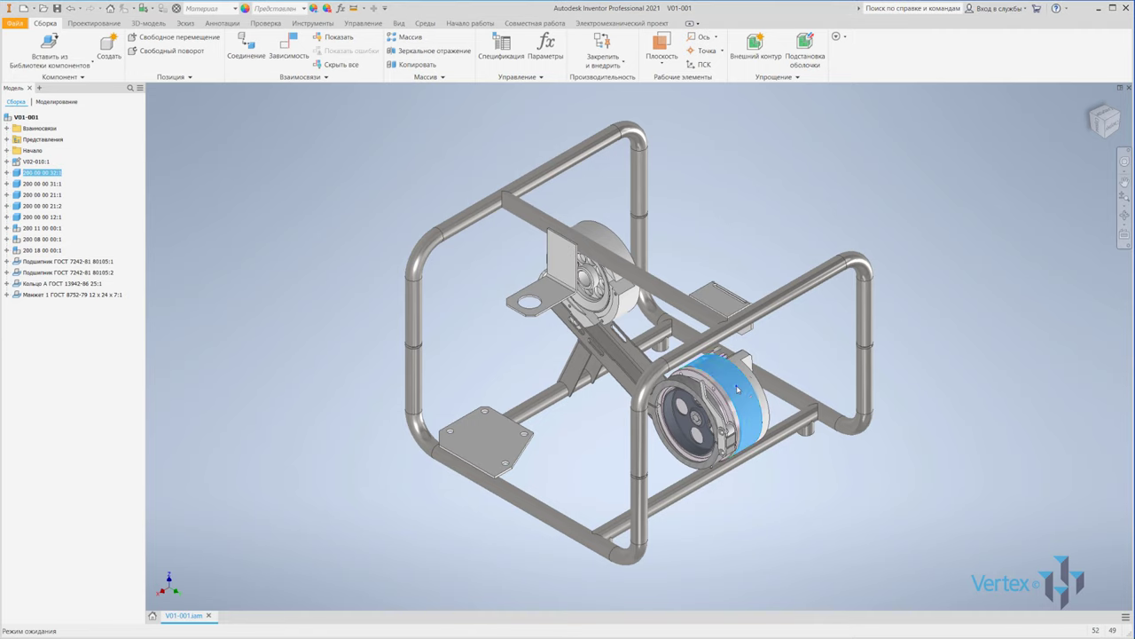
right_click(722, 383)
click(719, 296)
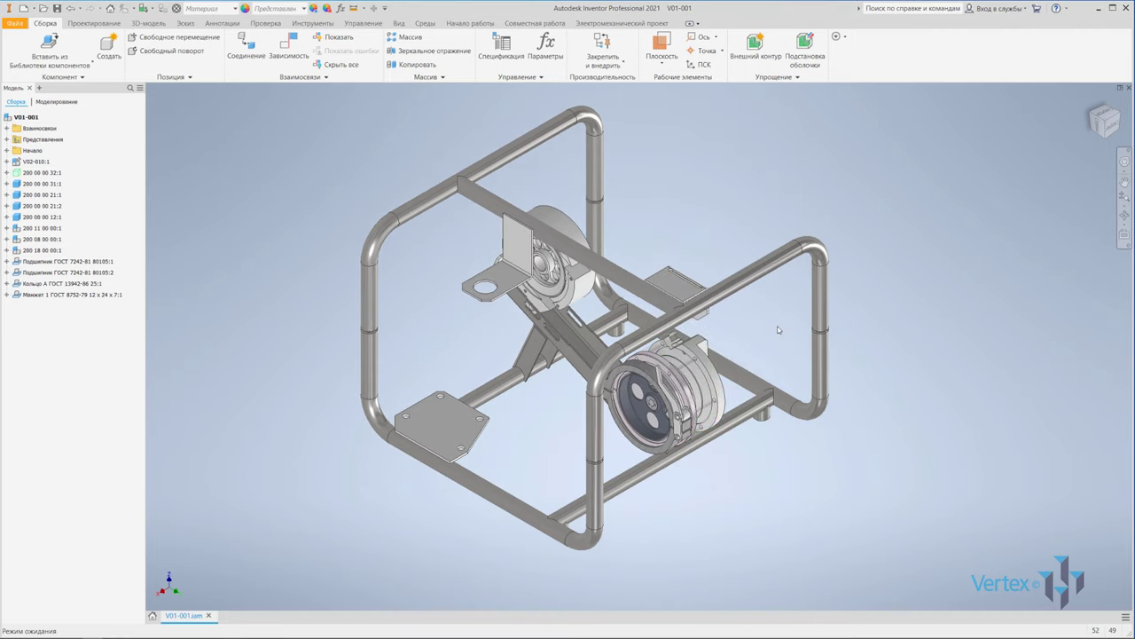
Zoom in on the lower pulley and select pulley 200 00 00 21:1 for its context menu
shift+middle_drag(793, 329, 696, 359)
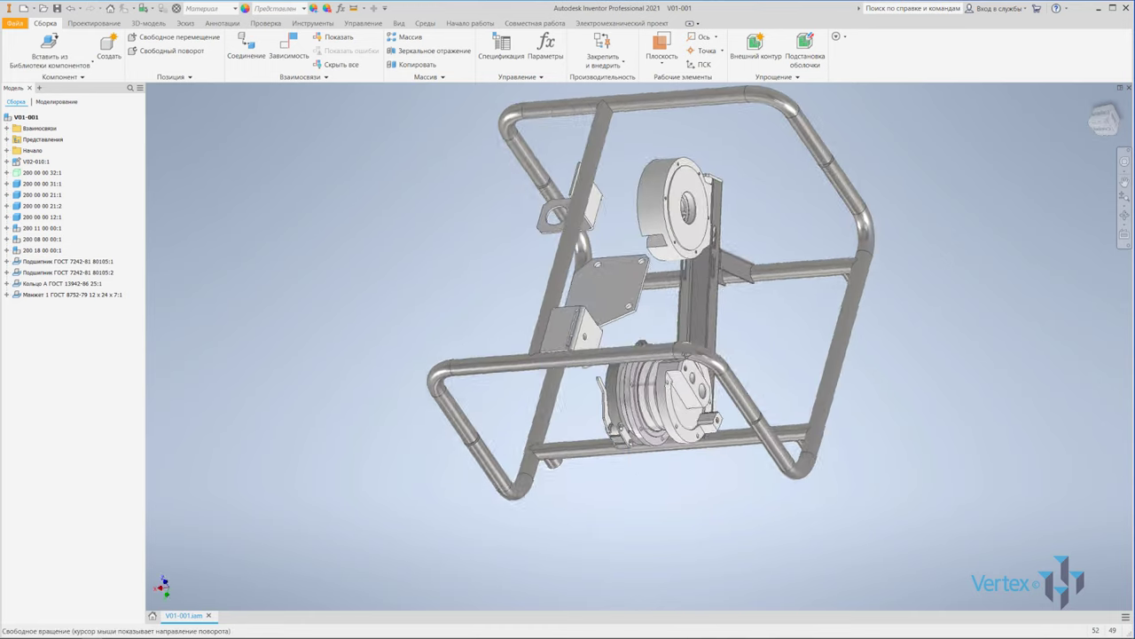
scroll(691, 364, down, 5)
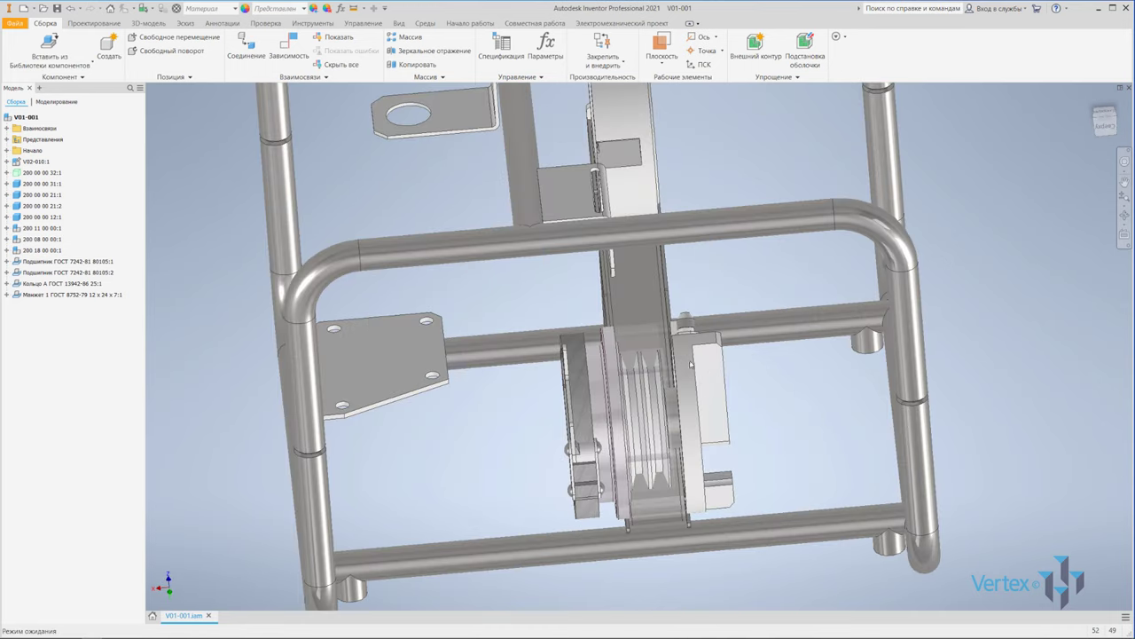
click(648, 415)
right_click(649, 411)
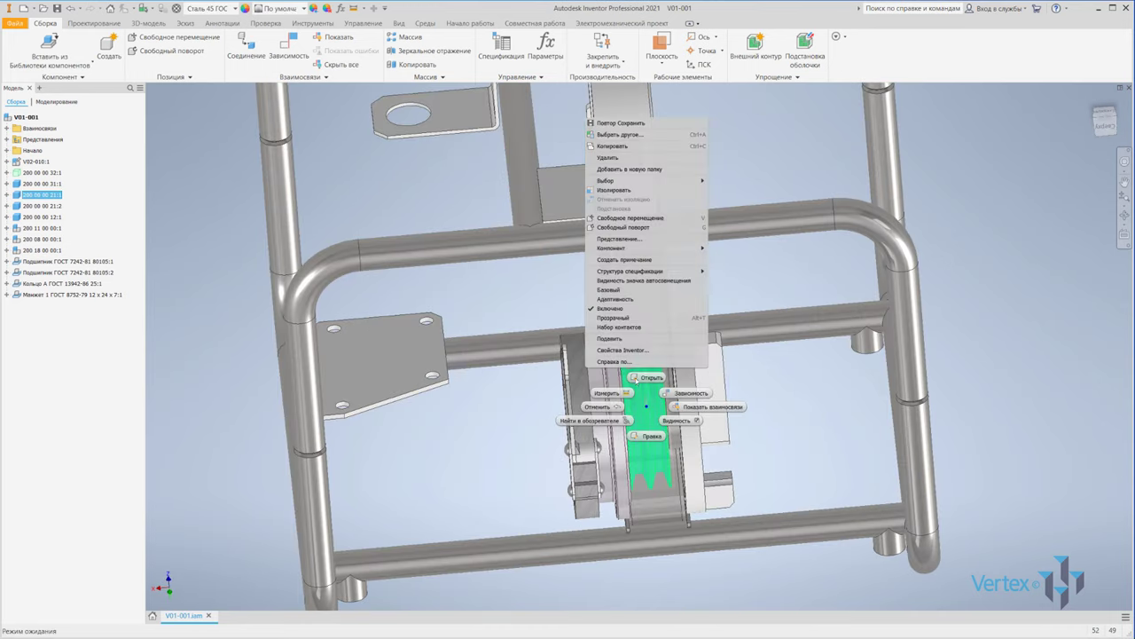
Open pulley part 200 00 00 21 and select work plane РабПлоскость1
click(652, 436)
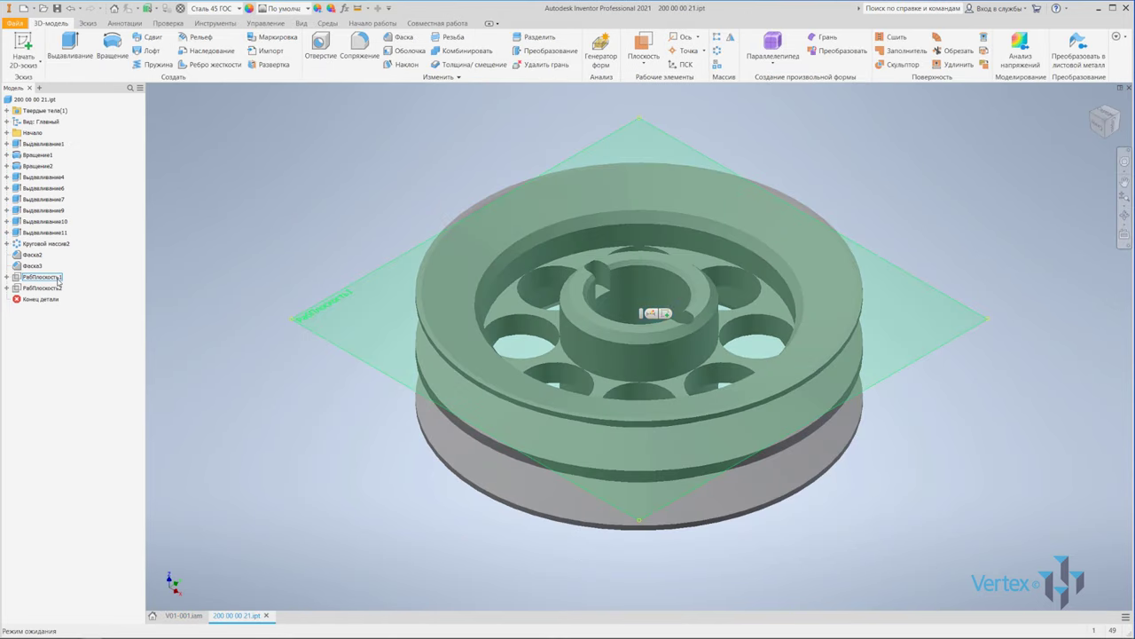
click(59, 278)
mouse_move(918, 211)
middle_down()
mouse_move(951, 210)
mouse_move(991, 177)
middle_up()
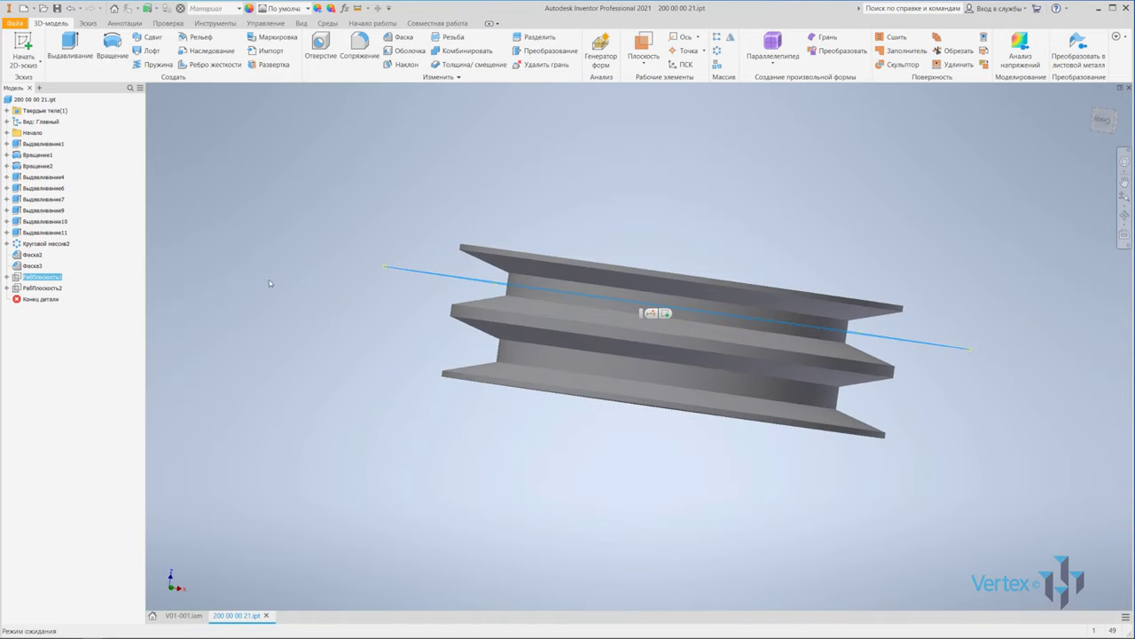
Make РабПлоскость1 and РабПлоскость2 visible, then close the part
click(44, 288)
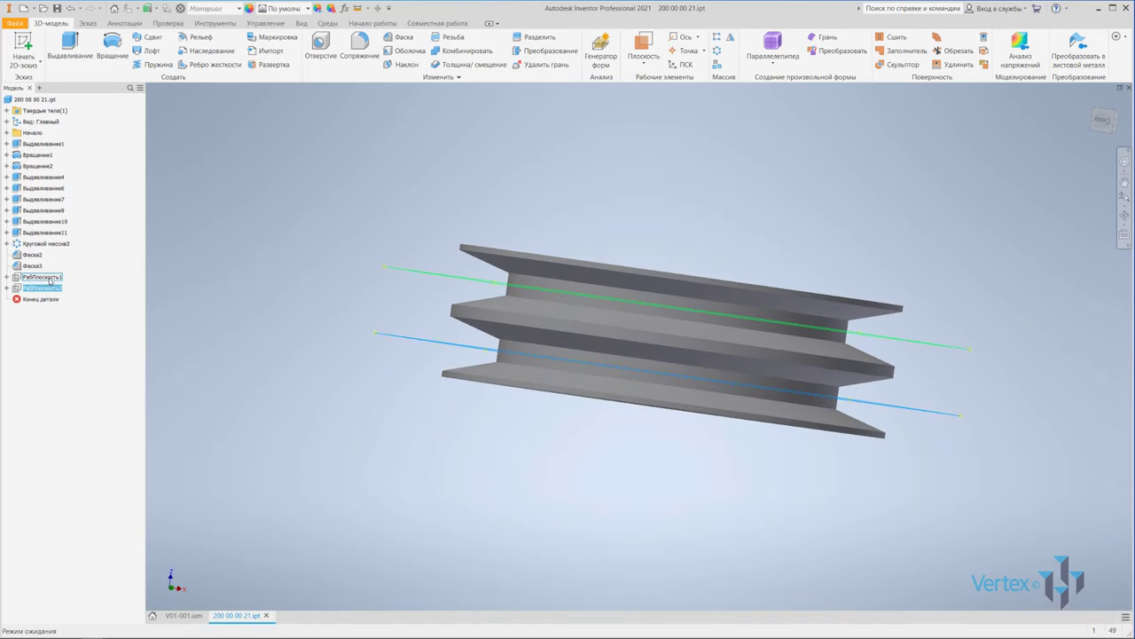
right_click(50, 280)
click(80, 340)
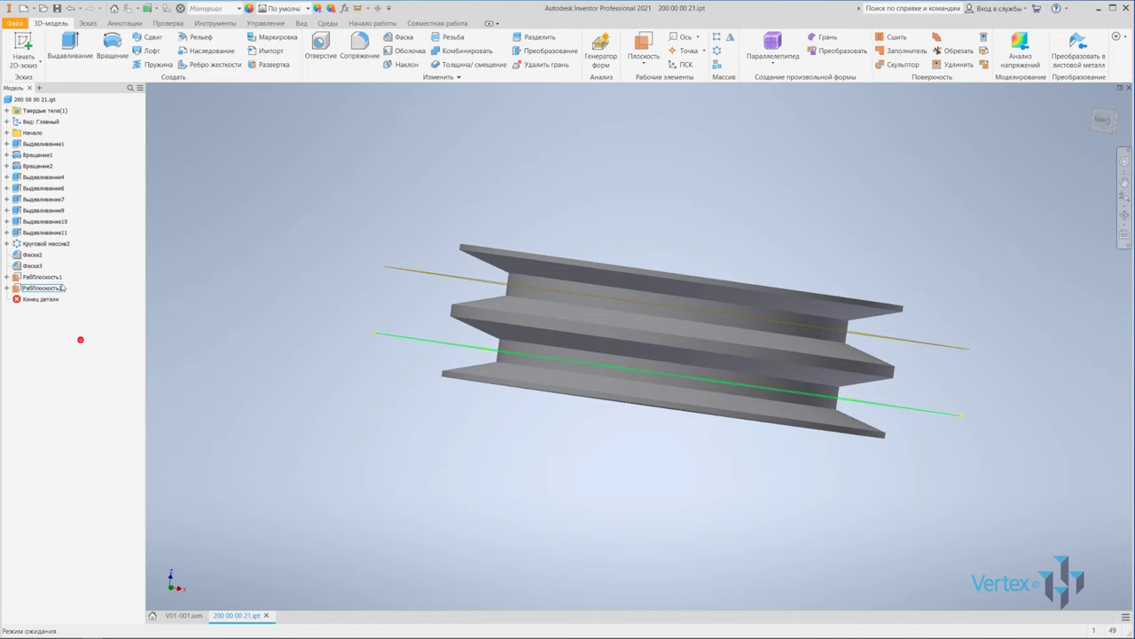
mouse_move(355, 284)
shift+middle_down()
mouse_move(352, 294)
mouse_move(372, 293)
shift+middle_up()
click(1129, 88)
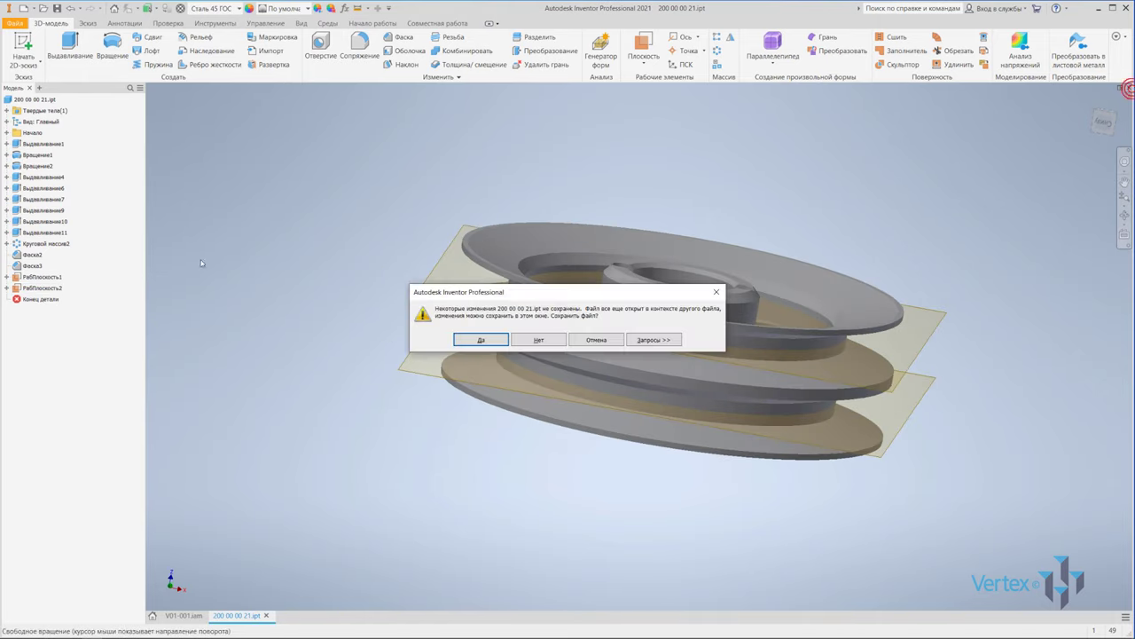
Dismiss the save prompt, disable pulley 200 00 00 31:1 (Включено off), and show the Проектирование tab
click(459, 367)
scroll(505, 445, up, 3)
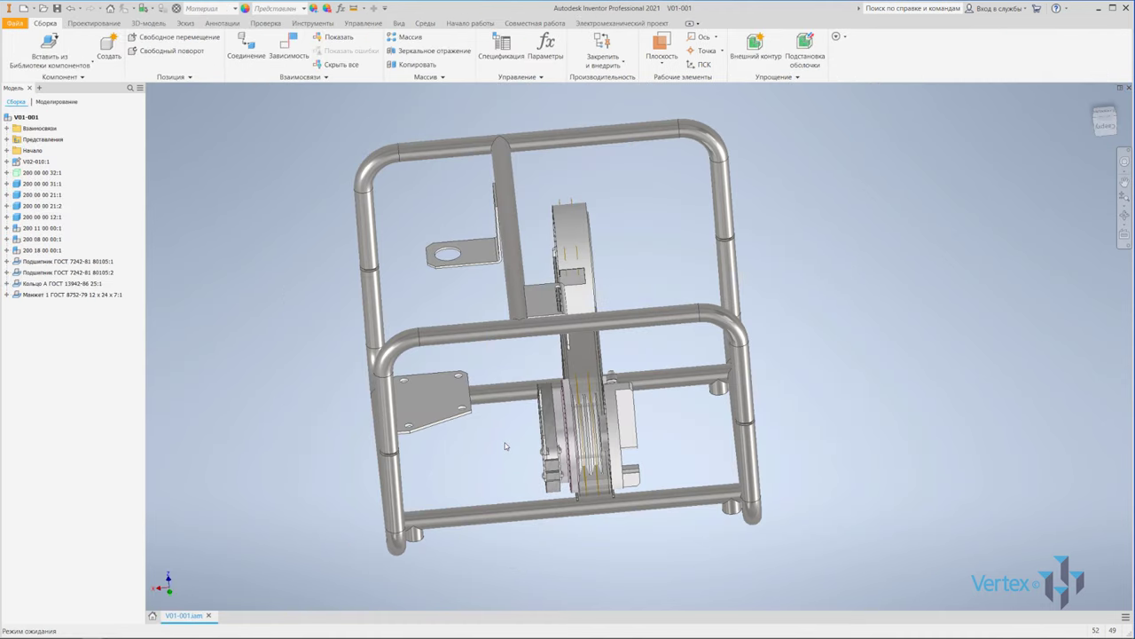
shift+middle_drag(506, 360, 511, 346)
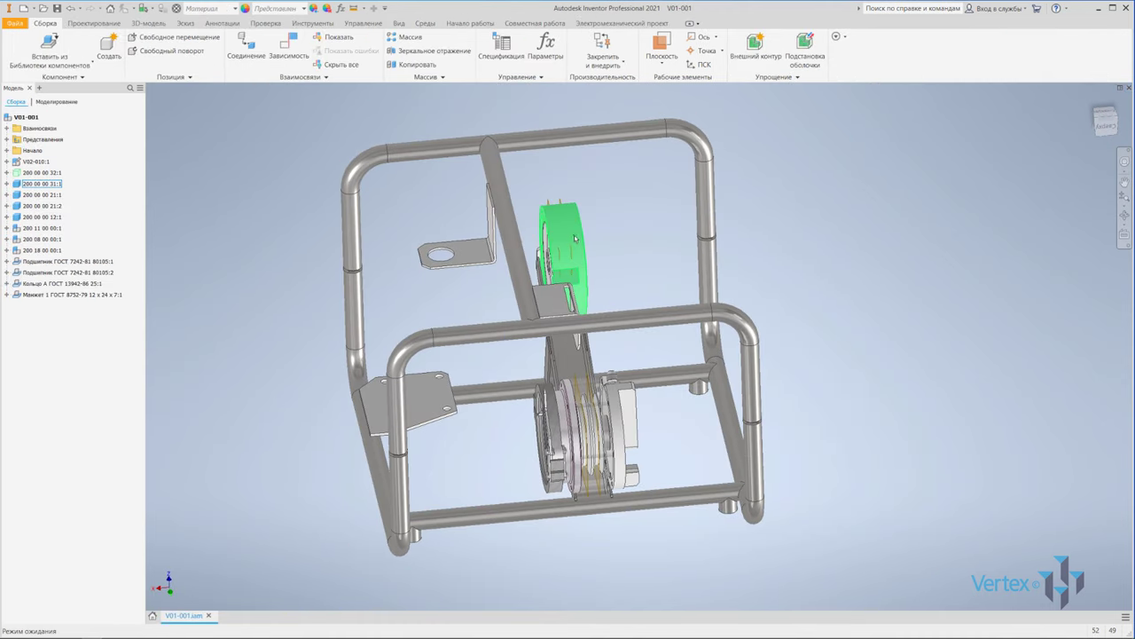
right_click(574, 238)
click(537, 465)
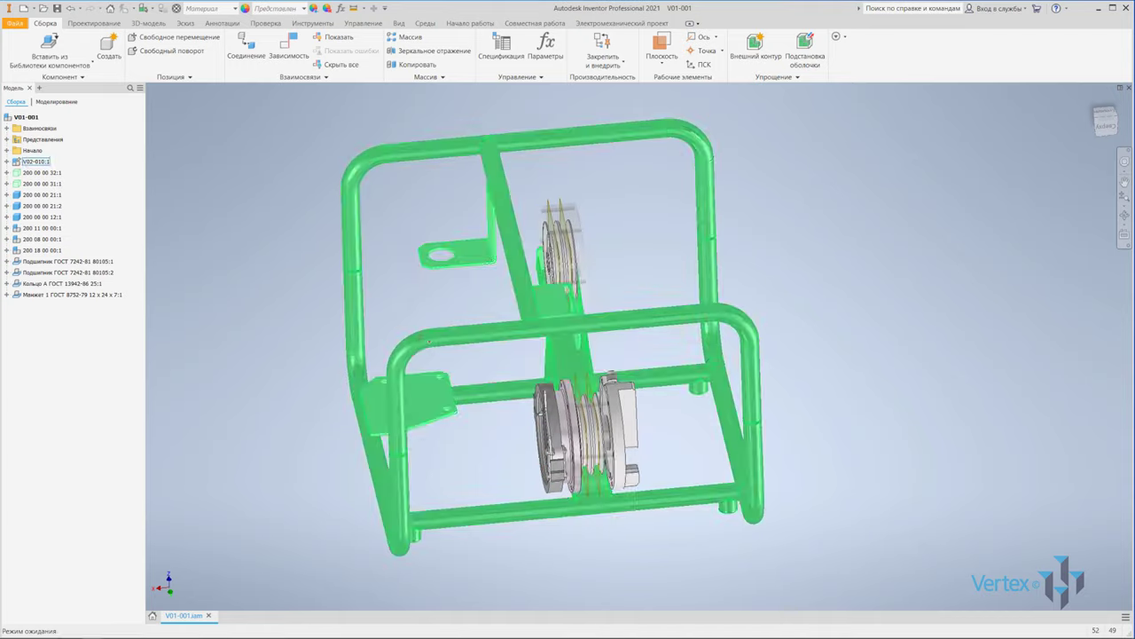
mouse_move(452, 342)
shift+middle_down()
mouse_move(486, 307)
mouse_move(266, 222)
shift+middle_up()
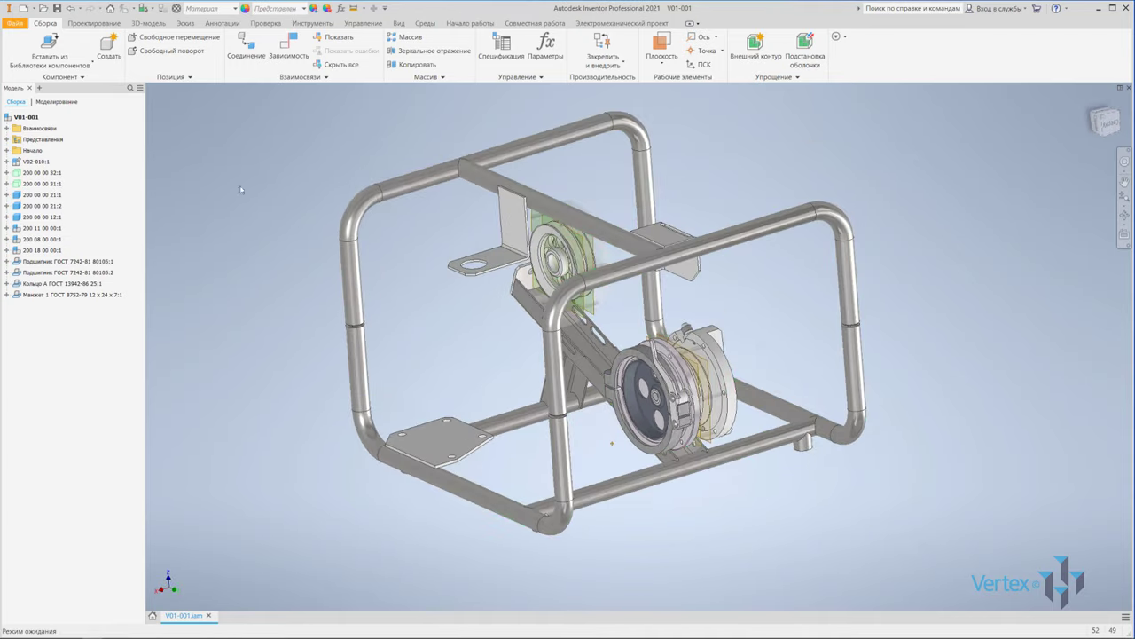
click(93, 23)
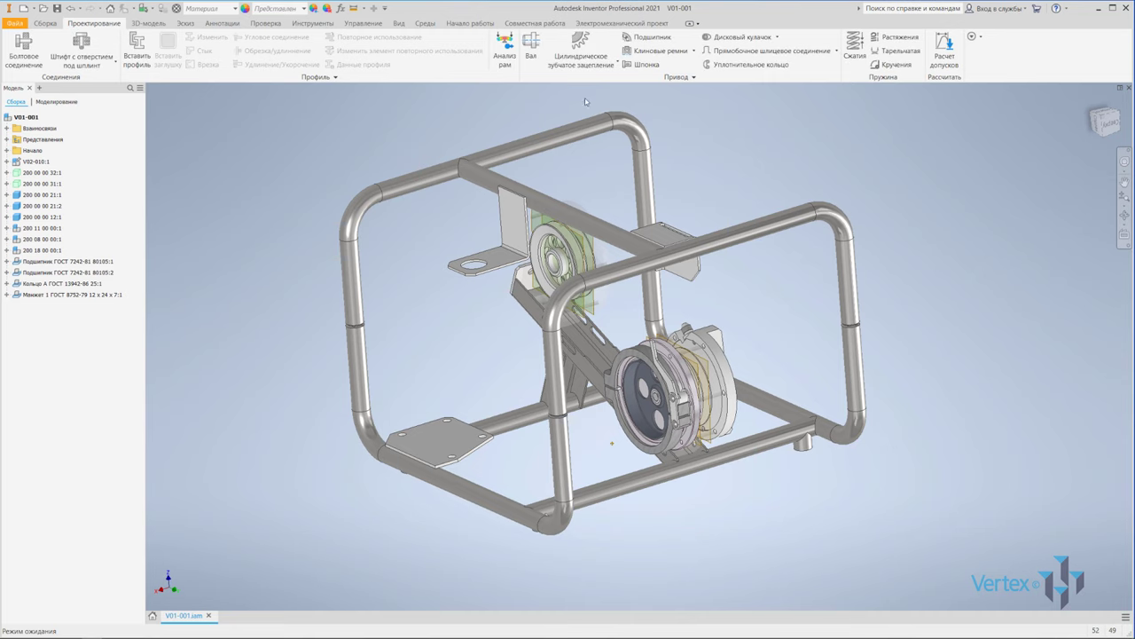
Launch the Клиновые ремни generator from the Привод panel dropdown
click(696, 51)
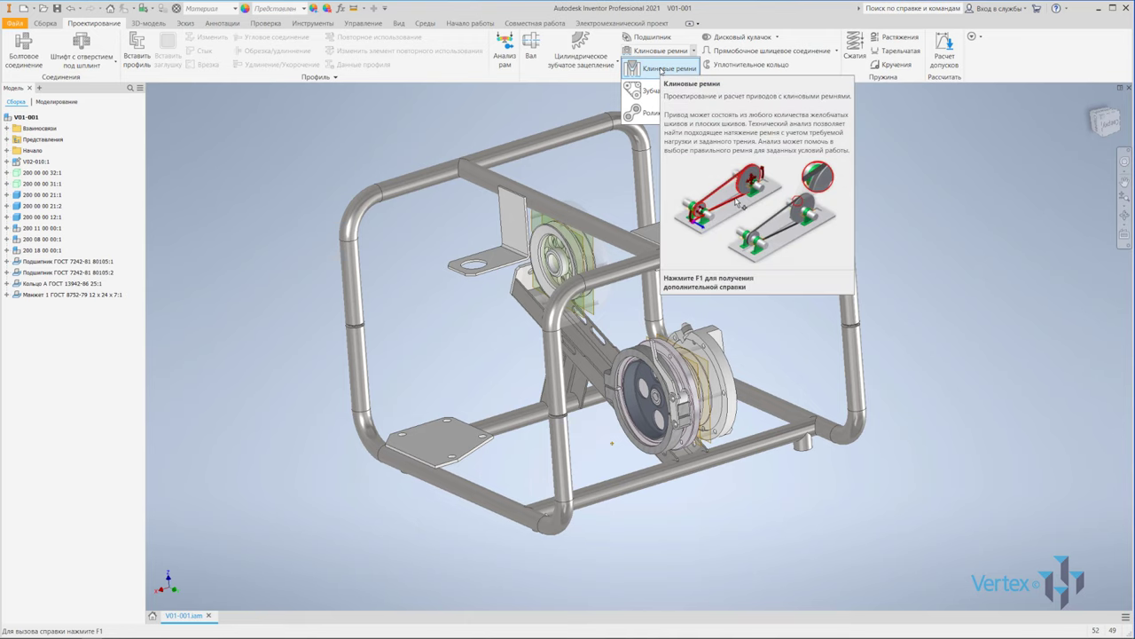
click(666, 70)
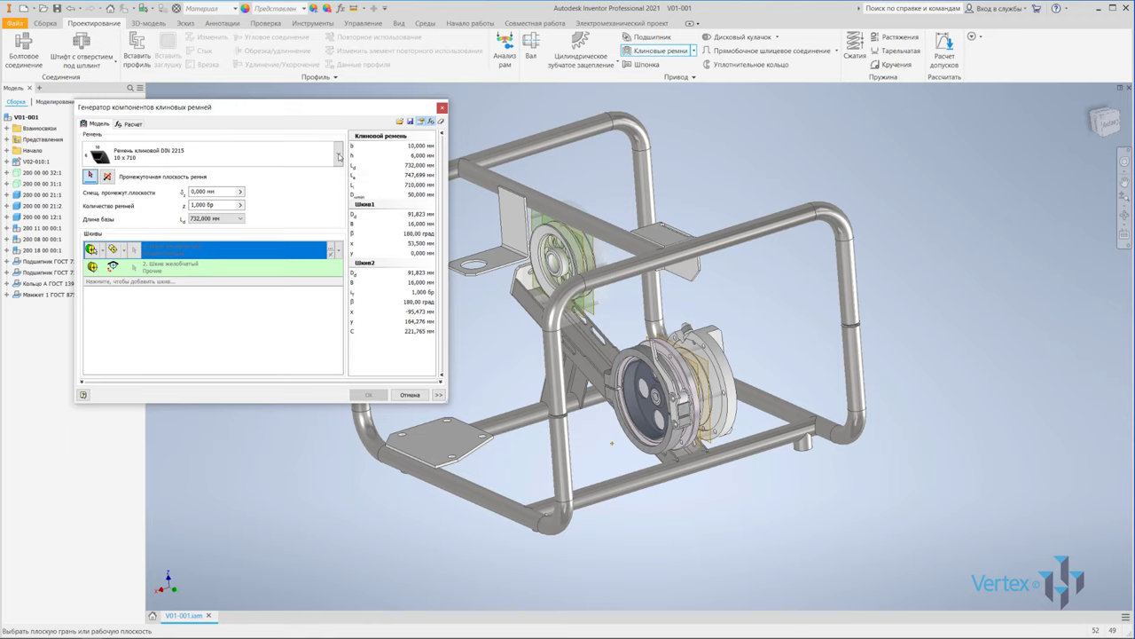
click(339, 156)
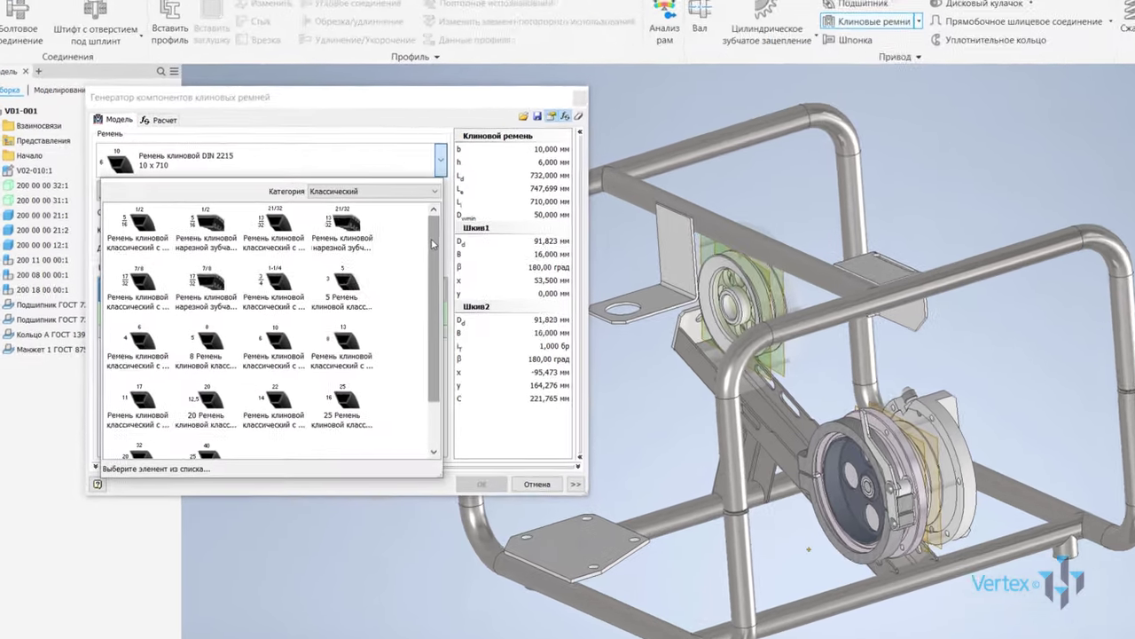
scroll(432, 254, down, 1)
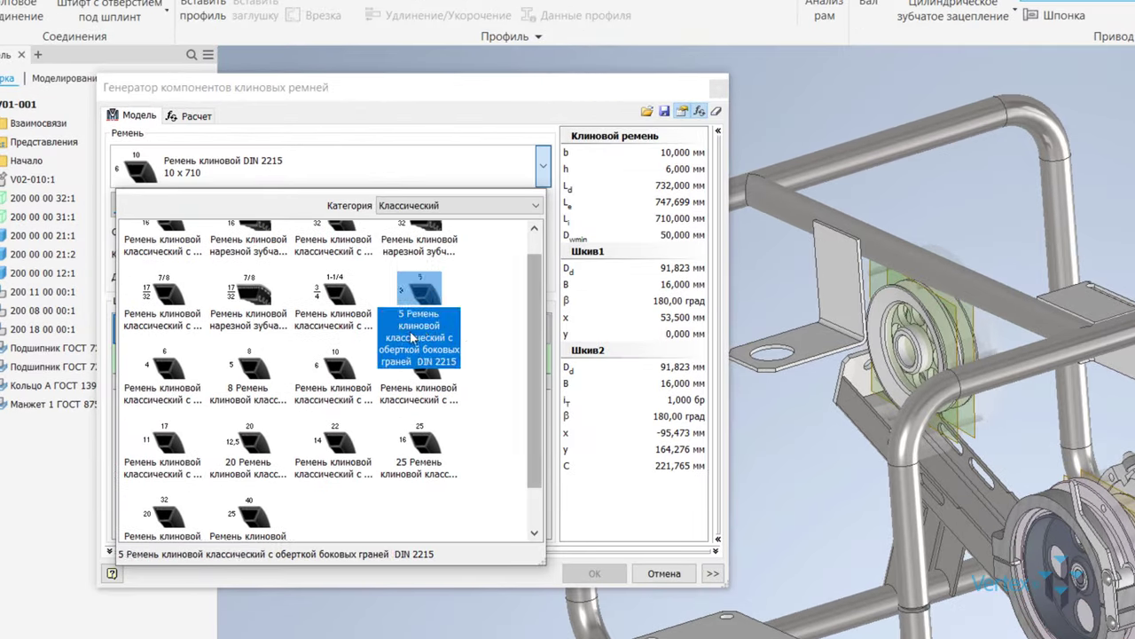
click(345, 369)
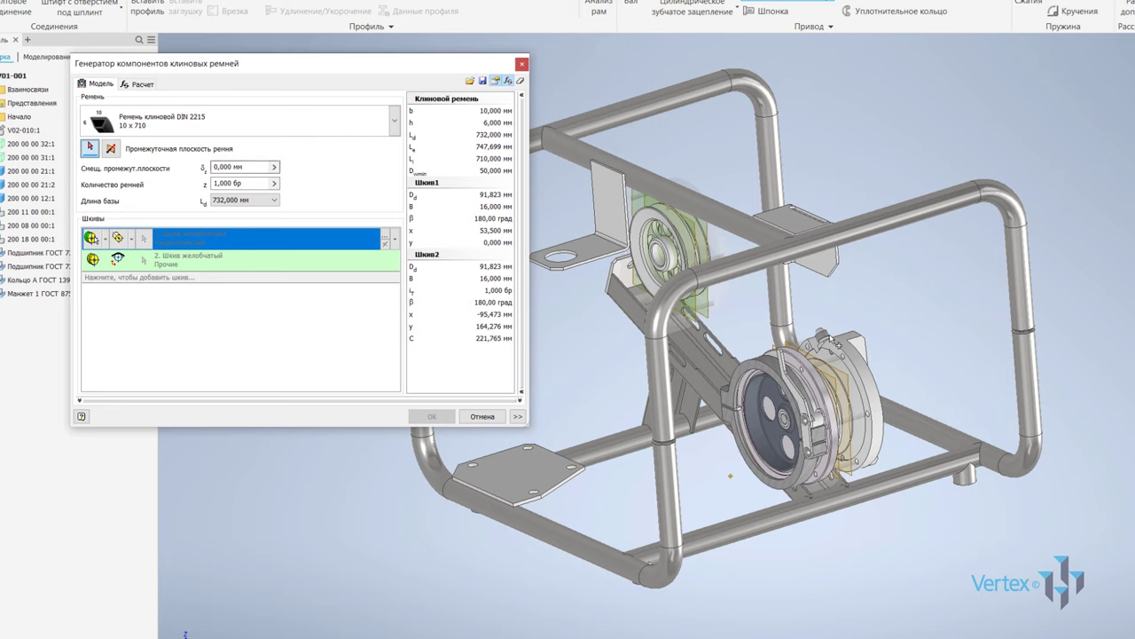
Zoom to the lower pulley and pick its groove for Pulley 1
shift+middle_drag(914, 483, 870, 495)
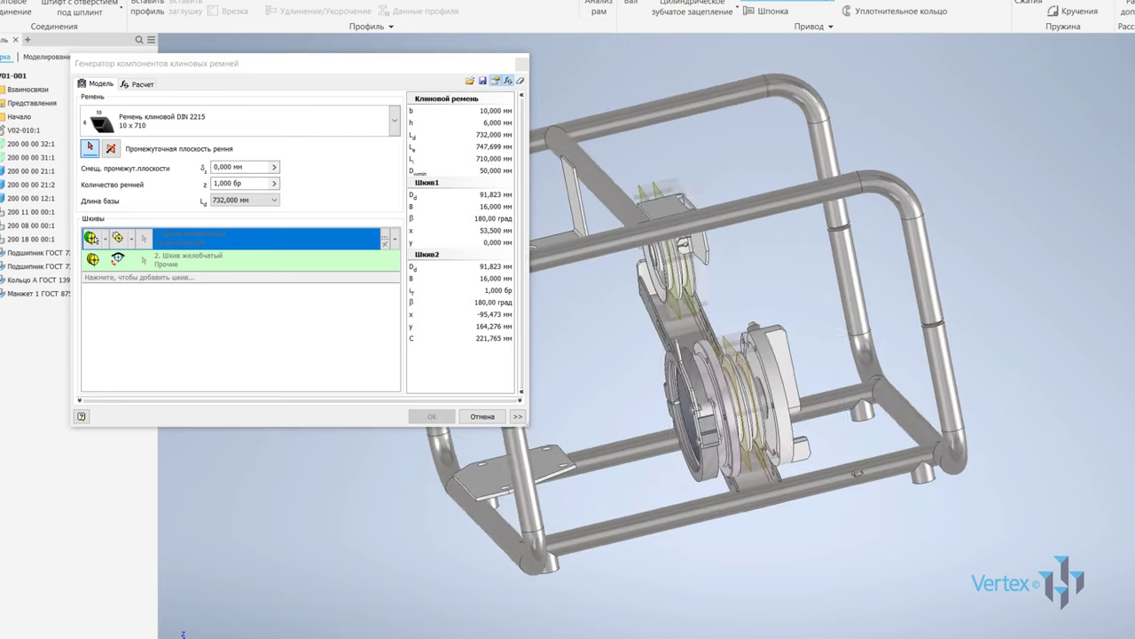
scroll(768, 535, up, 3)
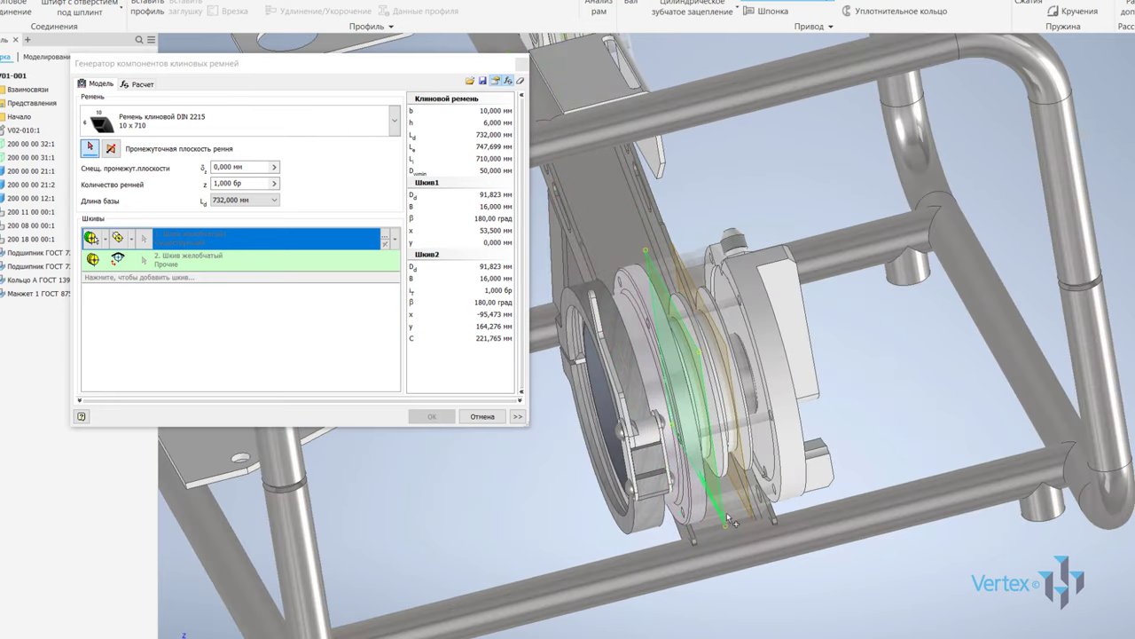
click(730, 520)
scroll(900, 367, down, 3)
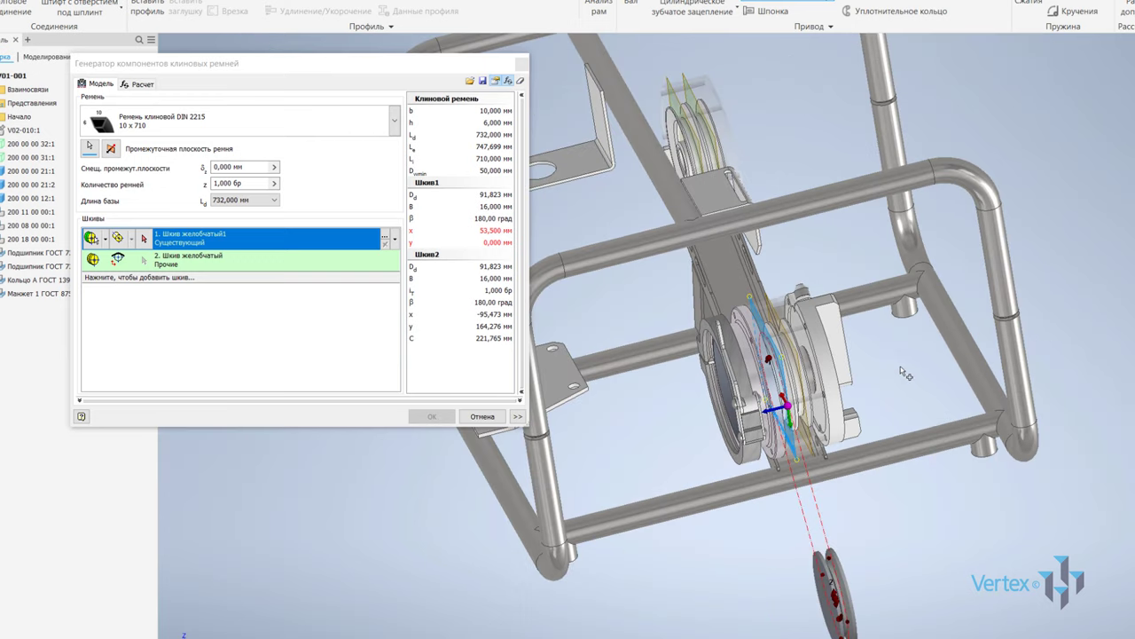
shift+middle_drag(908, 368, 919, 364)
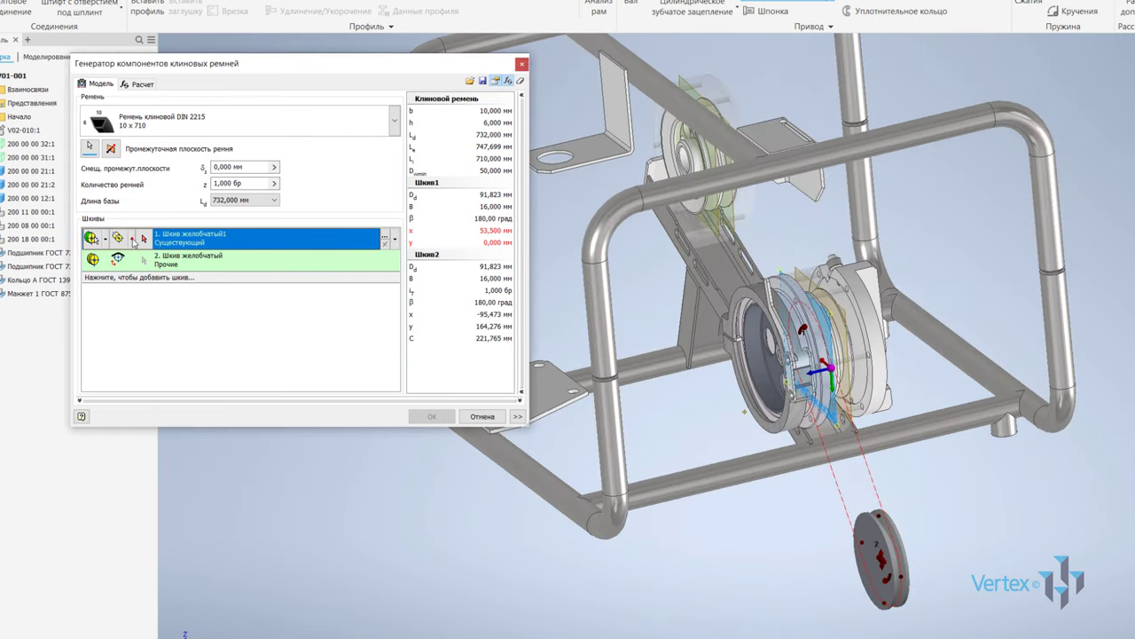
Set Pulley 1 to an existing pulley, pick its groove, and zoom out to the whole frame
click(106, 239)
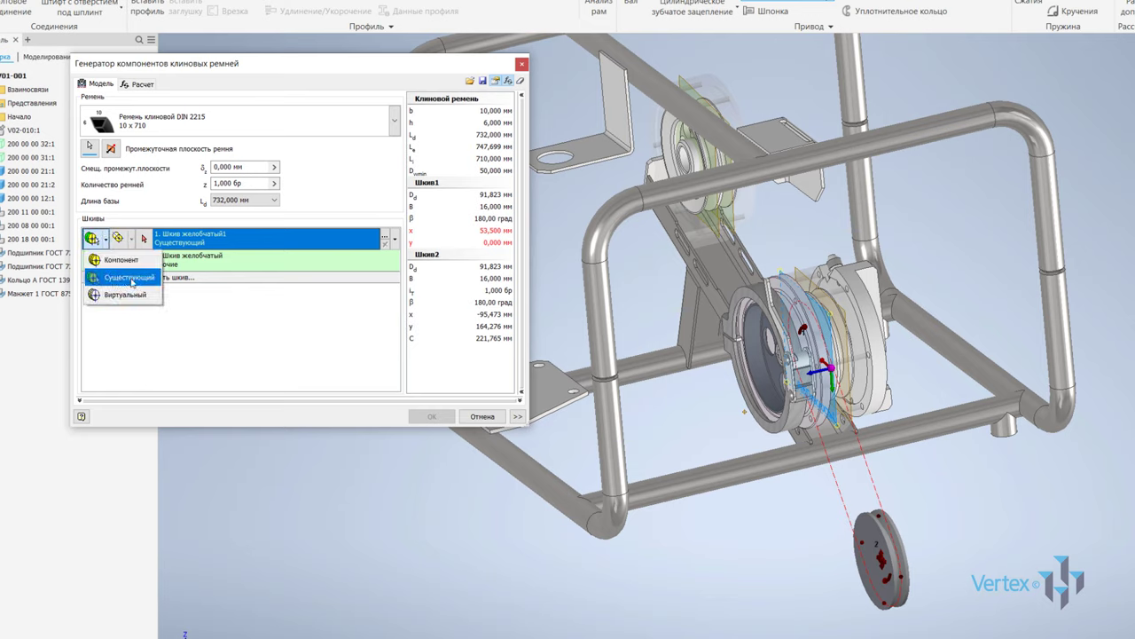
click(132, 279)
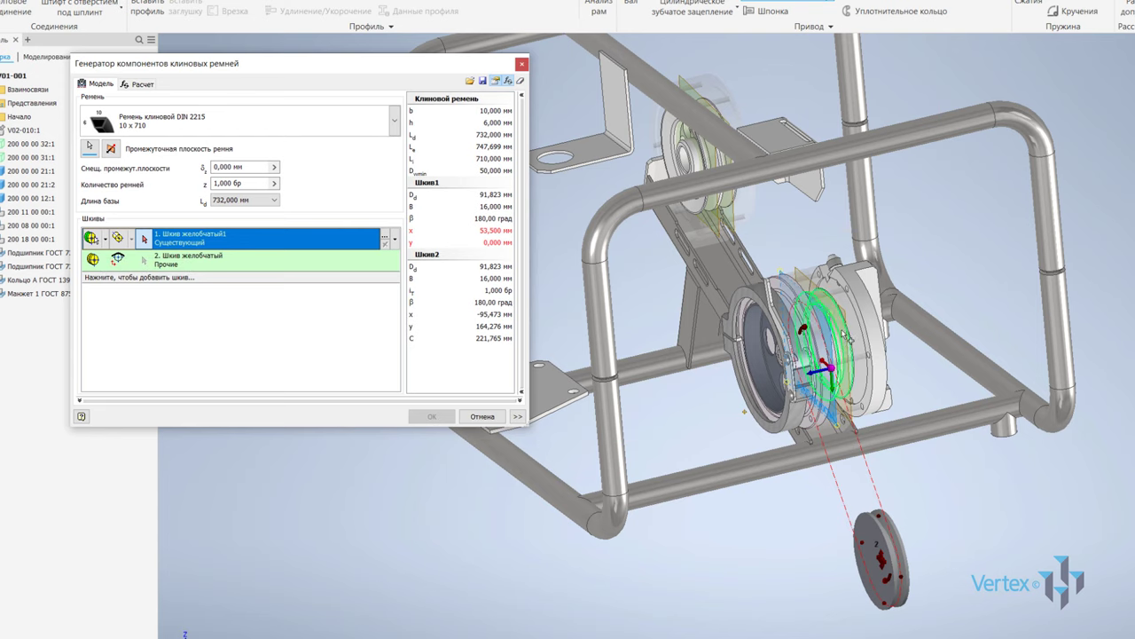
scroll(844, 335, up, 3)
shift+middle_drag(960, 299, 925, 310)
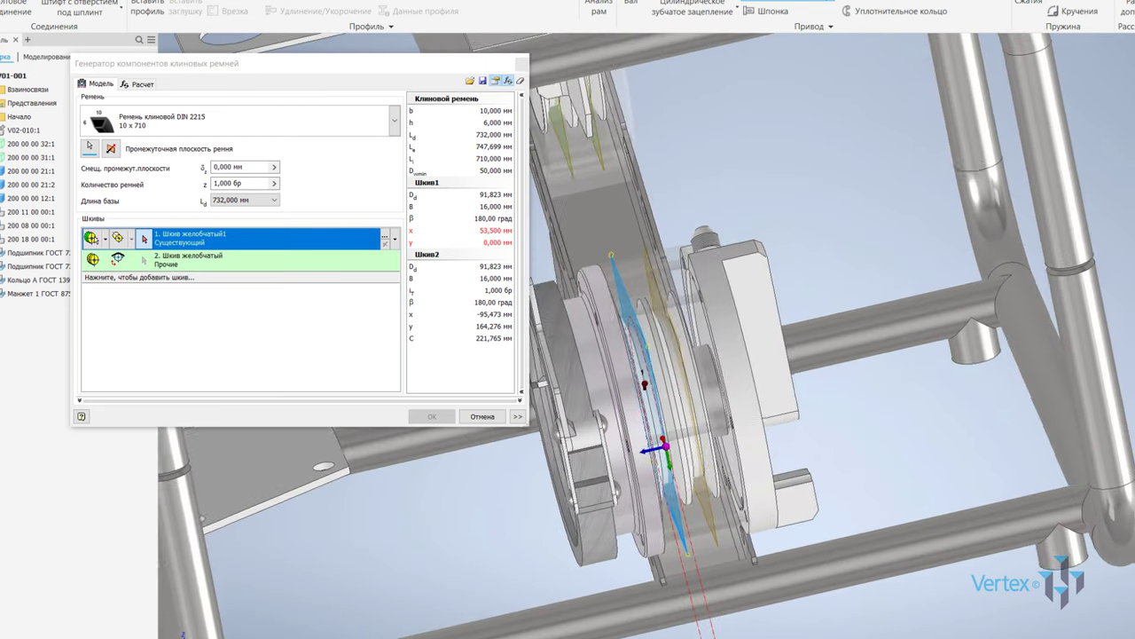
scroll(617, 333, up, 3)
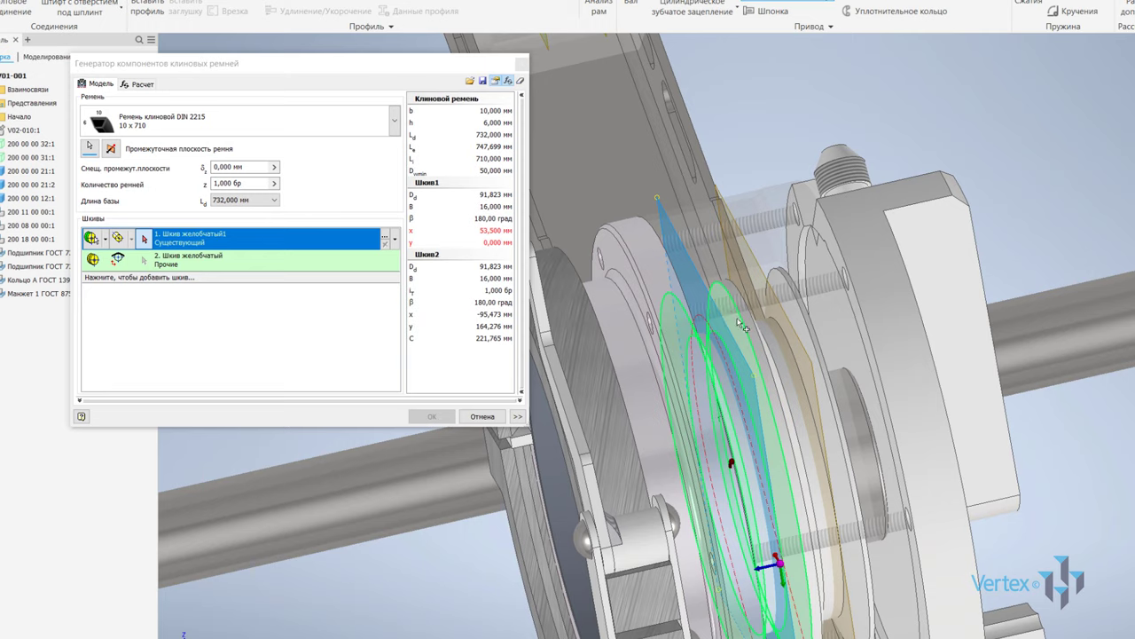
click(740, 322)
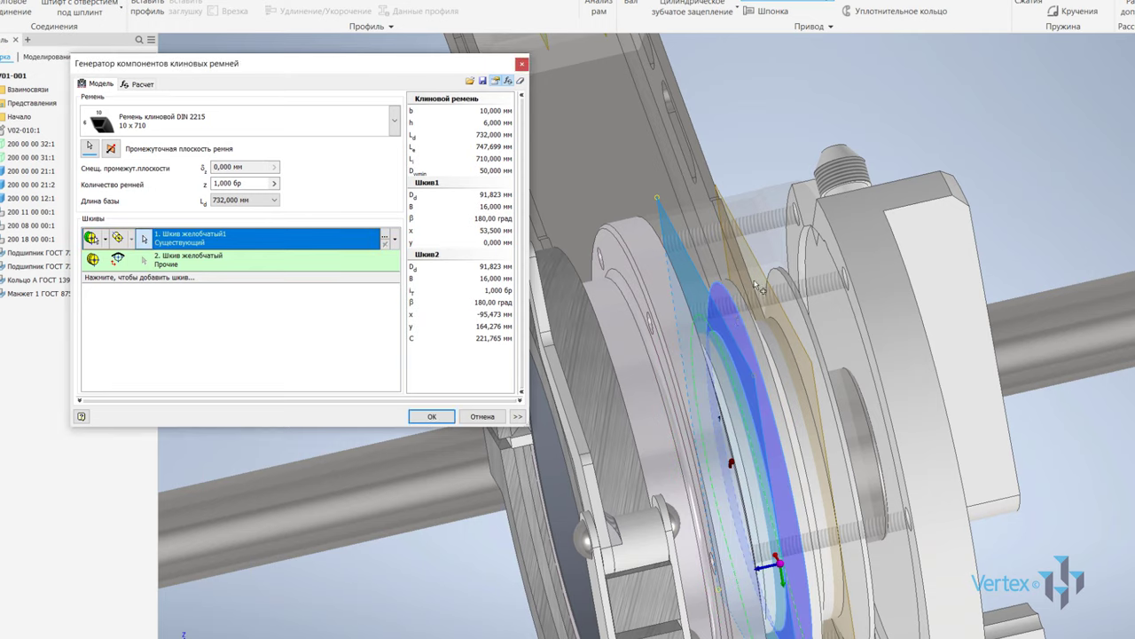
key(F6)
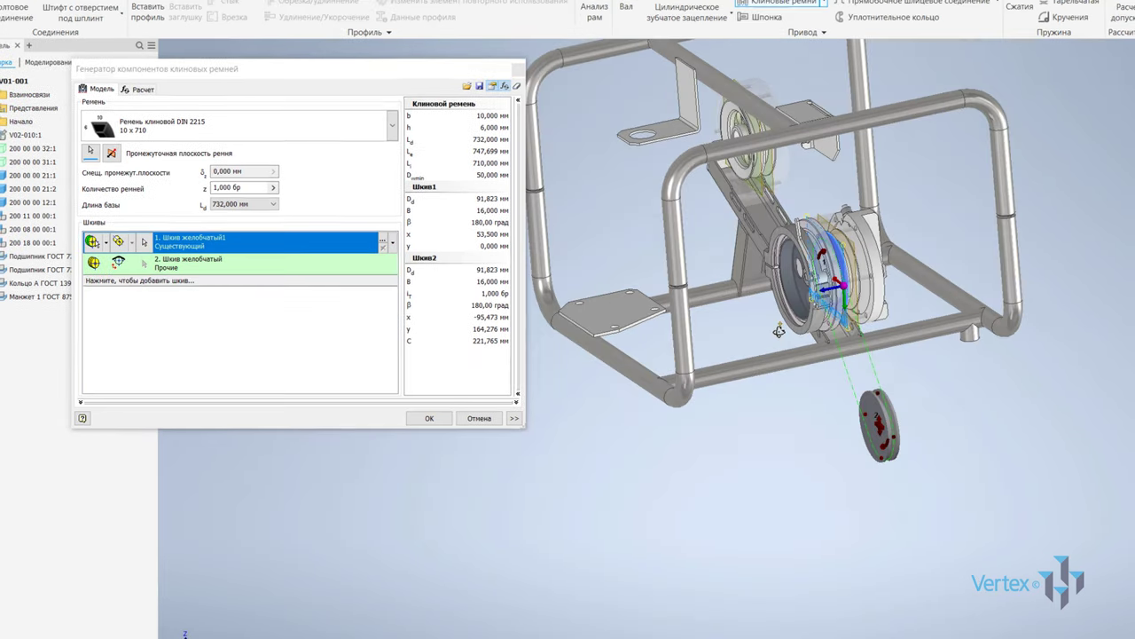
Drag Pulley 2 up near the upper pulley so the belt becomes 10 x 560
shift+middle_drag(745, 355, 800, 357)
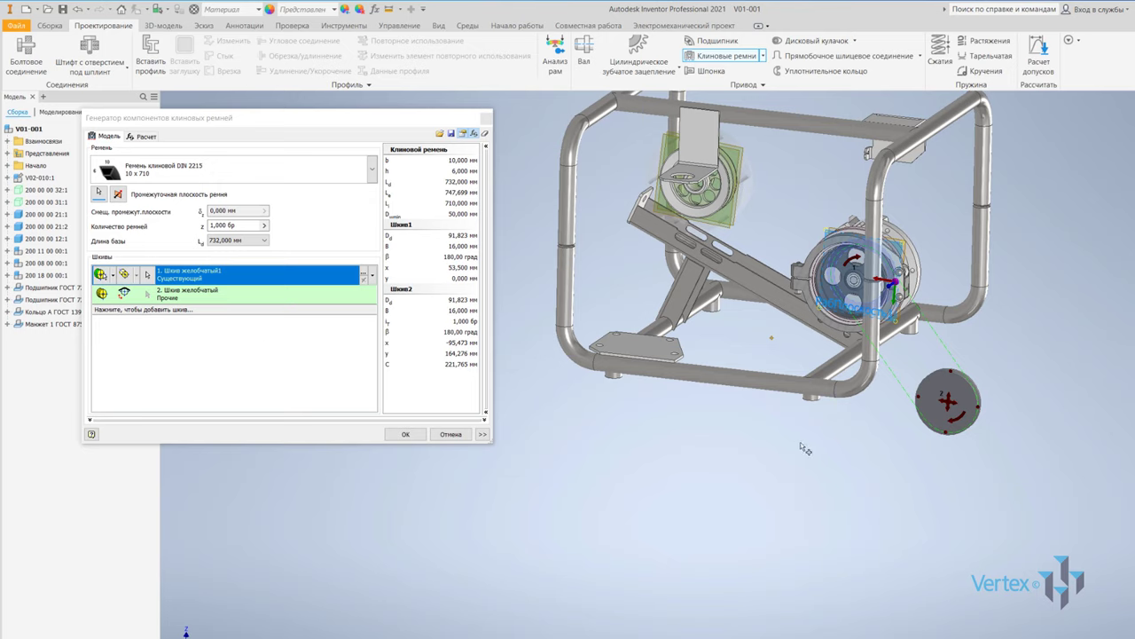
mouse_move(965, 411)
mouse_down()
mouse_move(1011, 440)
mouse_move(987, 409)
mouse_up()
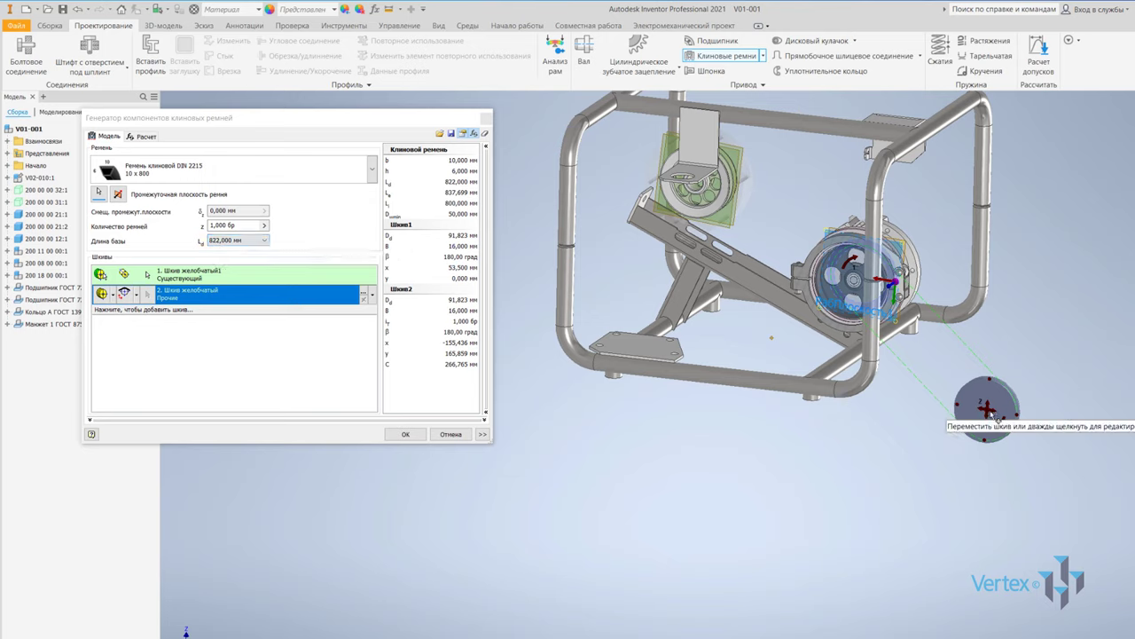
drag(987, 409, 1022, 449)
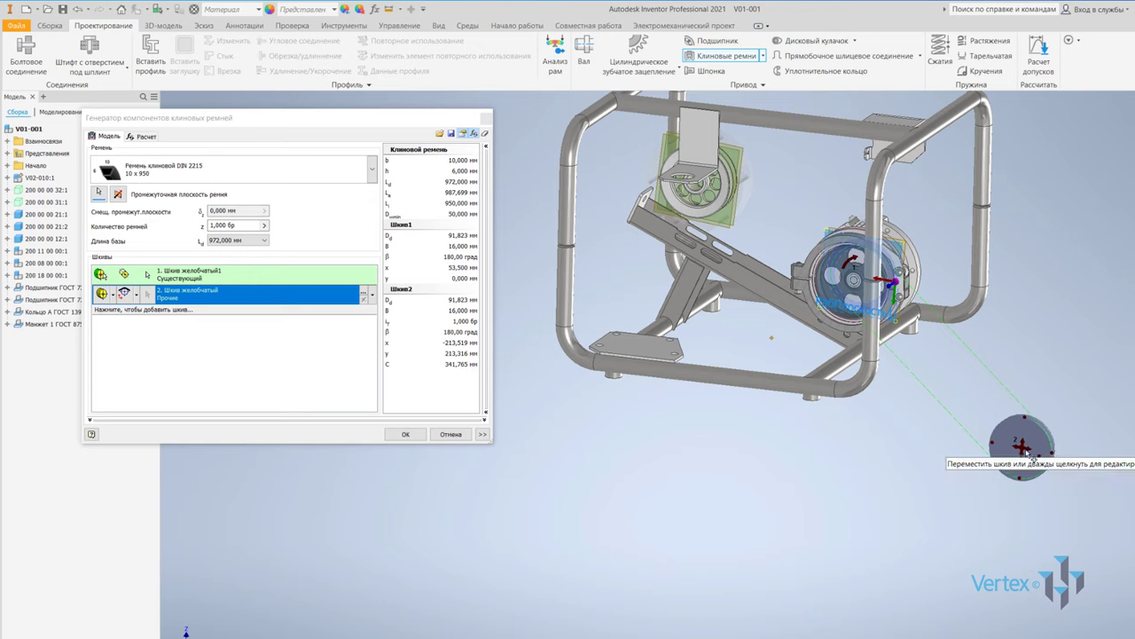
mouse_move(1024, 450)
mouse_down()
mouse_move(723, 345)
mouse_move(773, 231)
mouse_up()
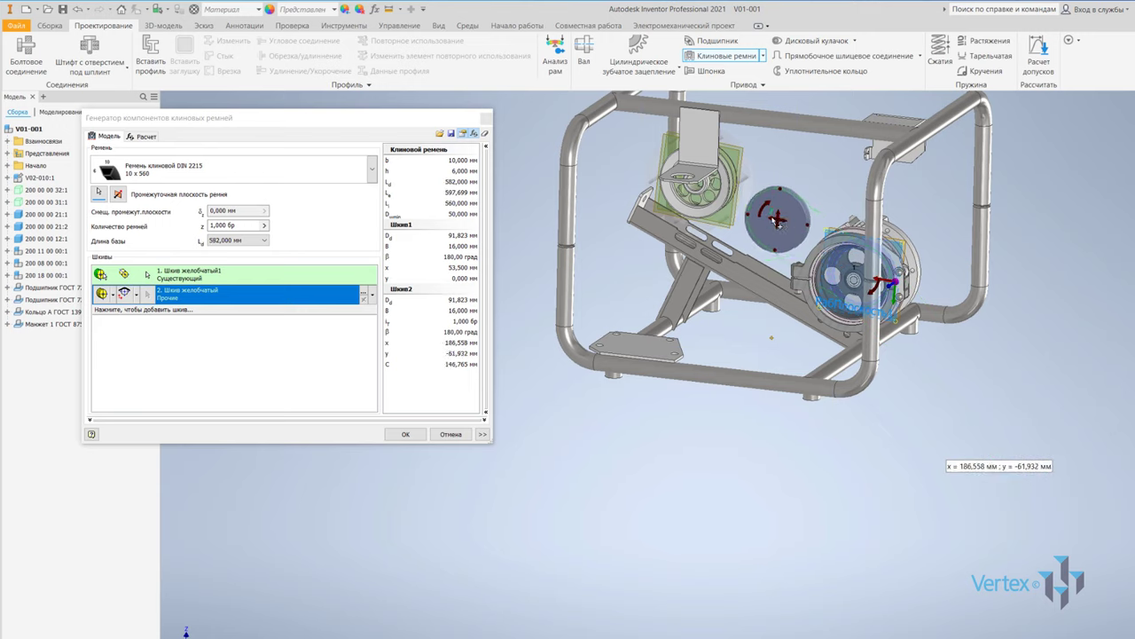
drag(774, 231, 777, 218)
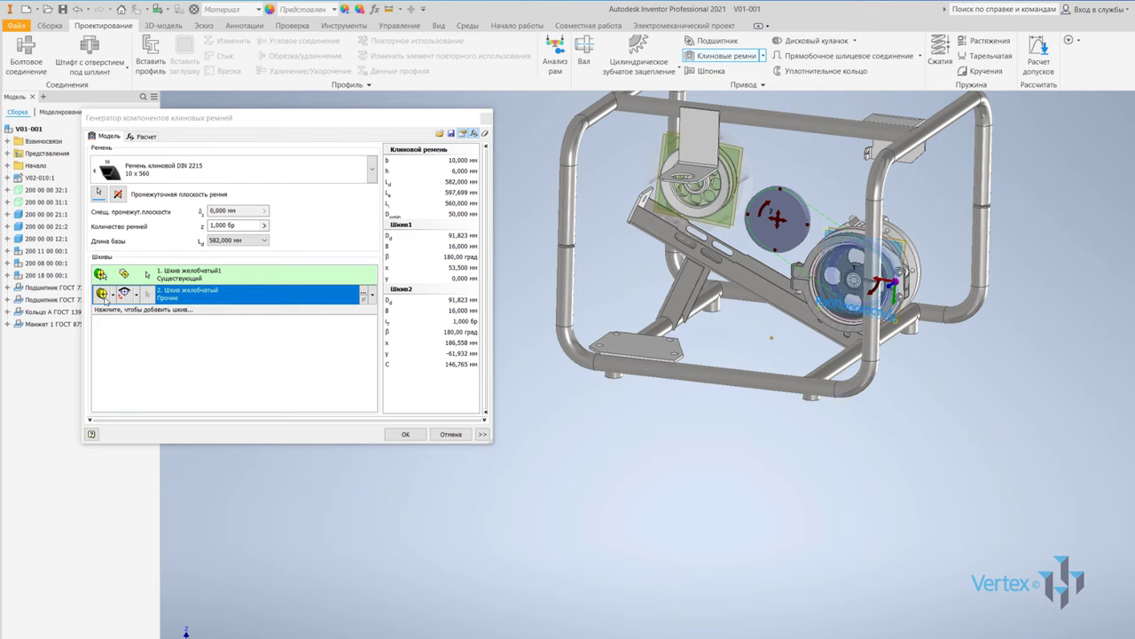
click(112, 295)
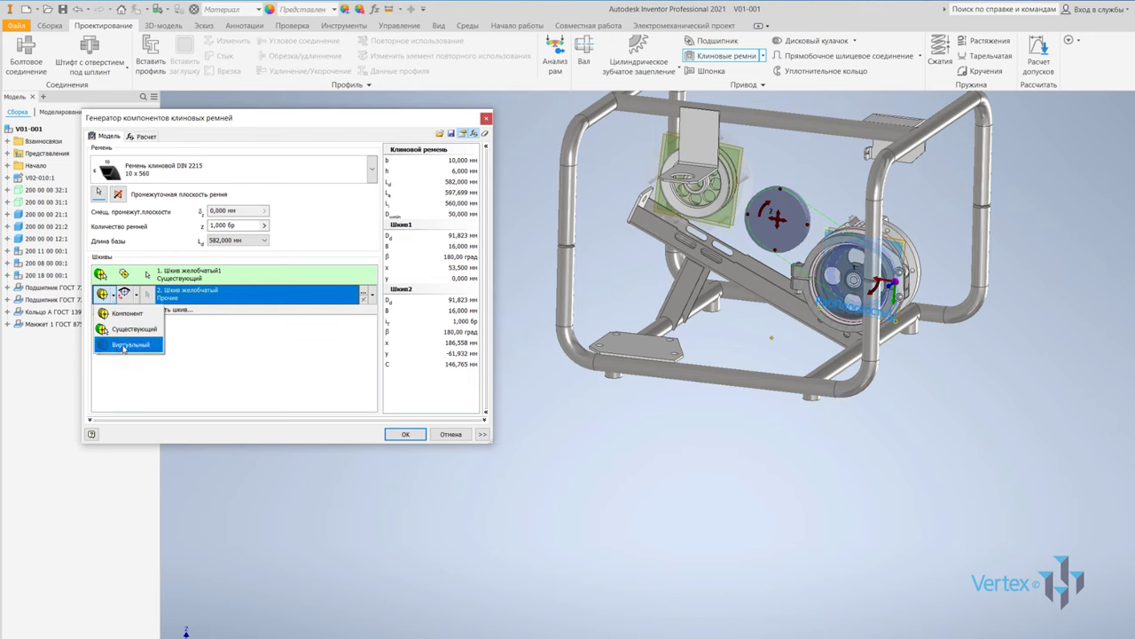
Make Pulley 2 a Virtual pulley placed by 'Position with directed offset'
click(124, 345)
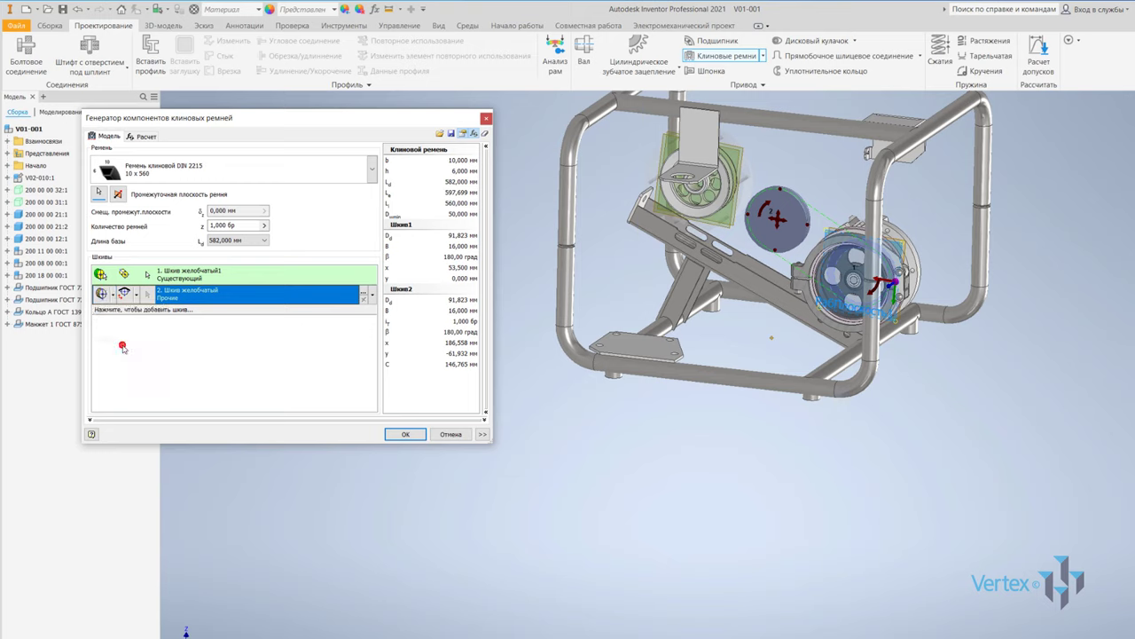
click(138, 295)
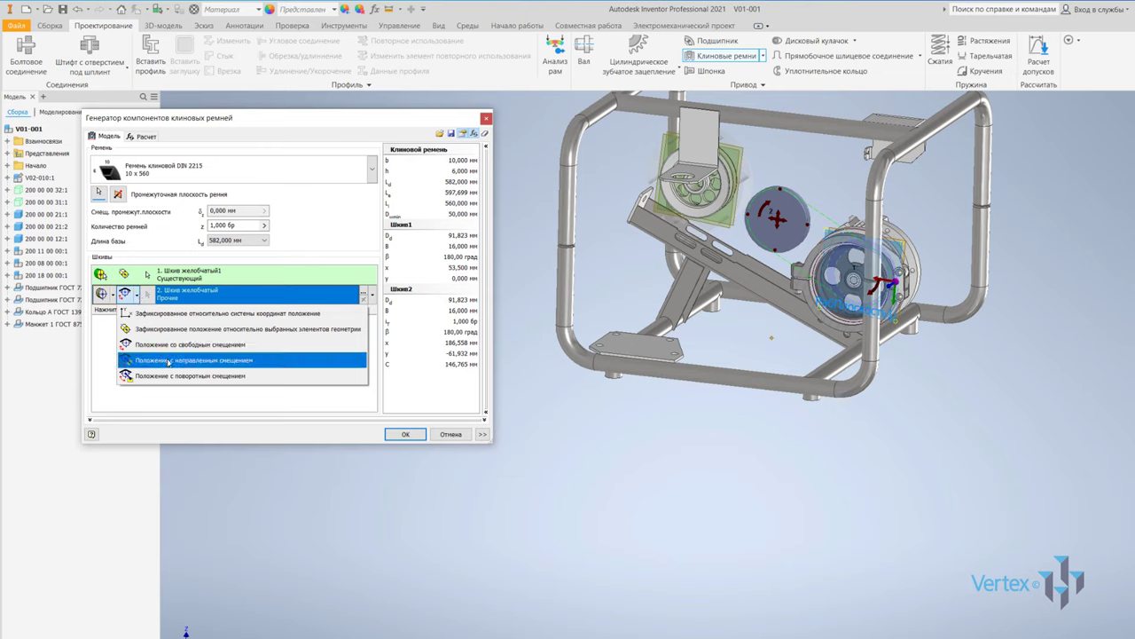
click(167, 362)
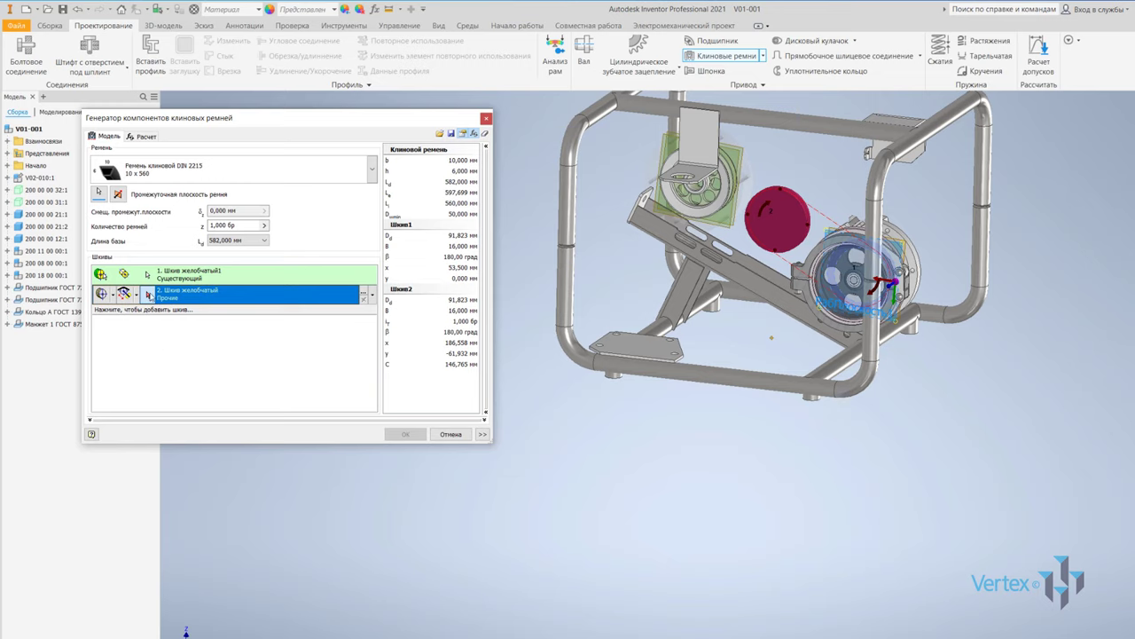
Use the YZ Plane of part 200 00 00 32:1 as Pulley 2's reference
click(7, 190)
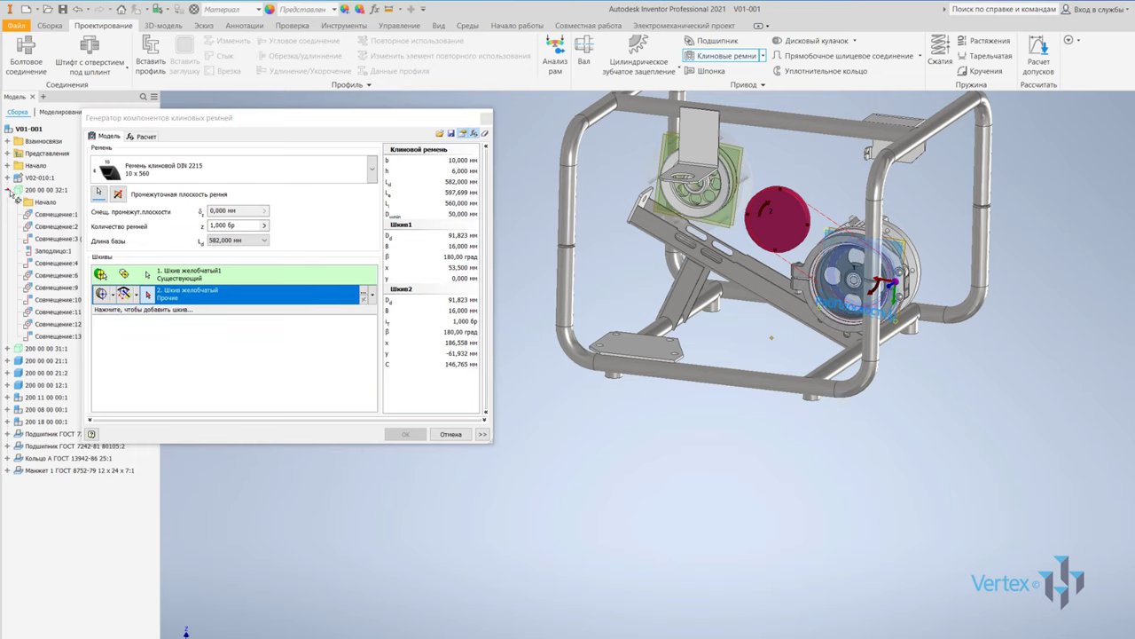
click(20, 203)
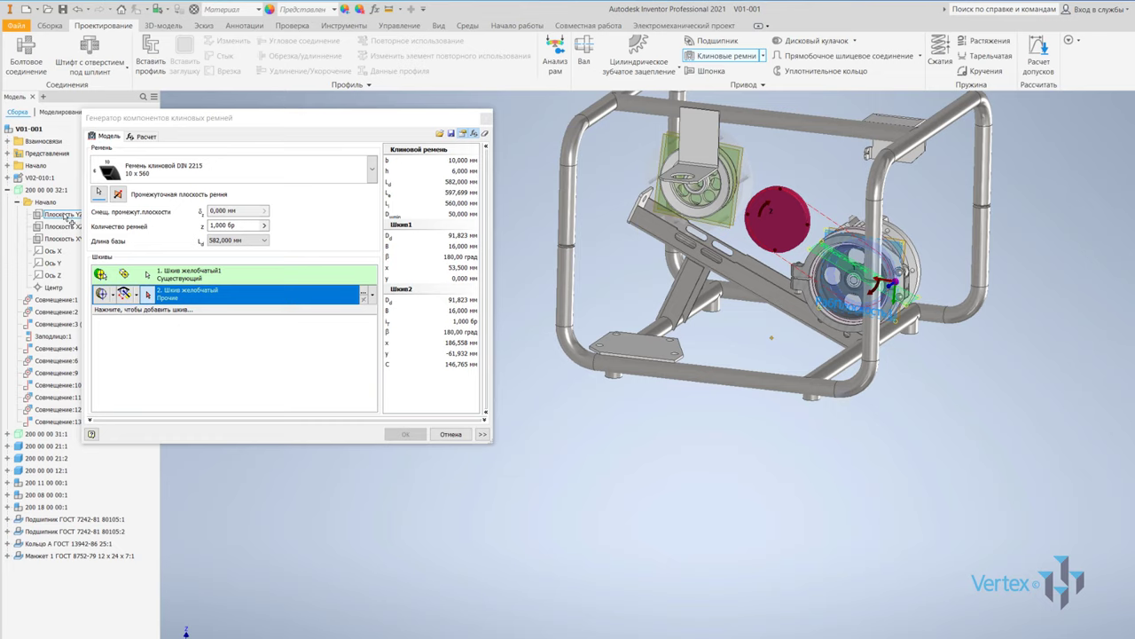
click(70, 217)
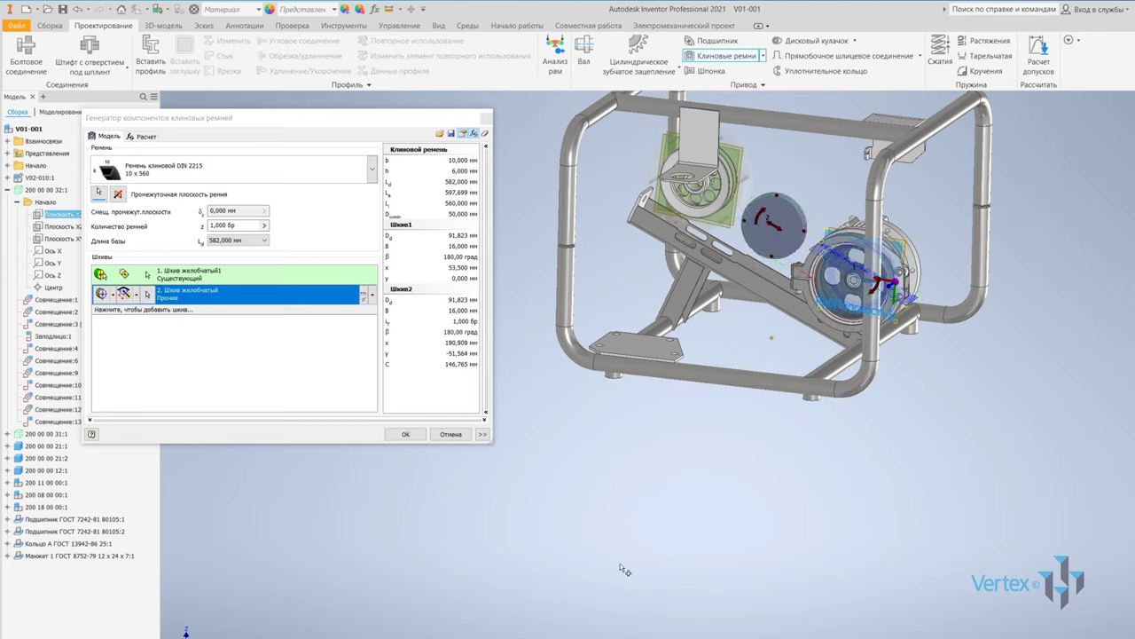
Drag Pulley 2 to x = 261.127, y = -77.914 mm, giving 221.765 mm centre distance
key(Page_Up)
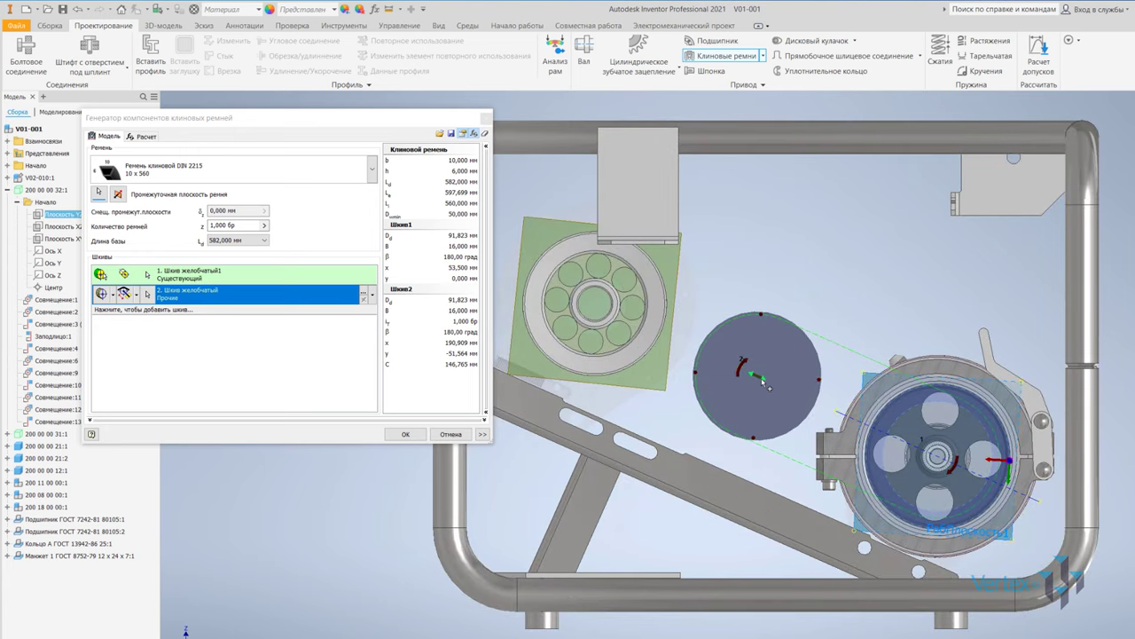
drag(763, 384, 670, 355)
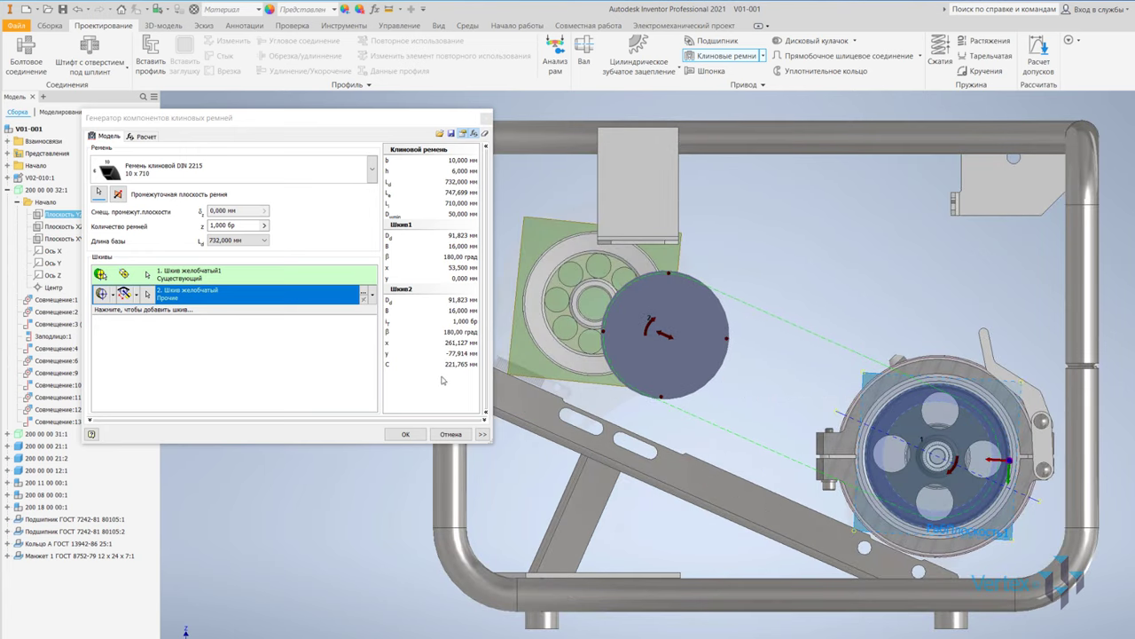
mouse_move(460, 364)
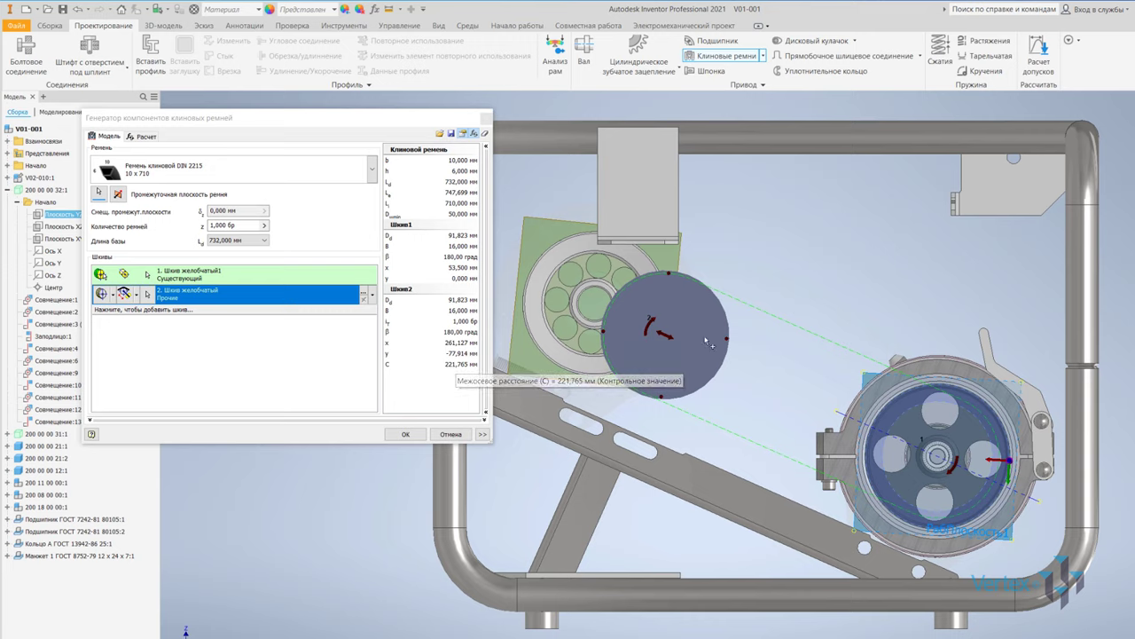
mouse_move(672, 339)
mouse_down()
mouse_move(656, 335)
mouse_move(667, 337)
mouse_up()
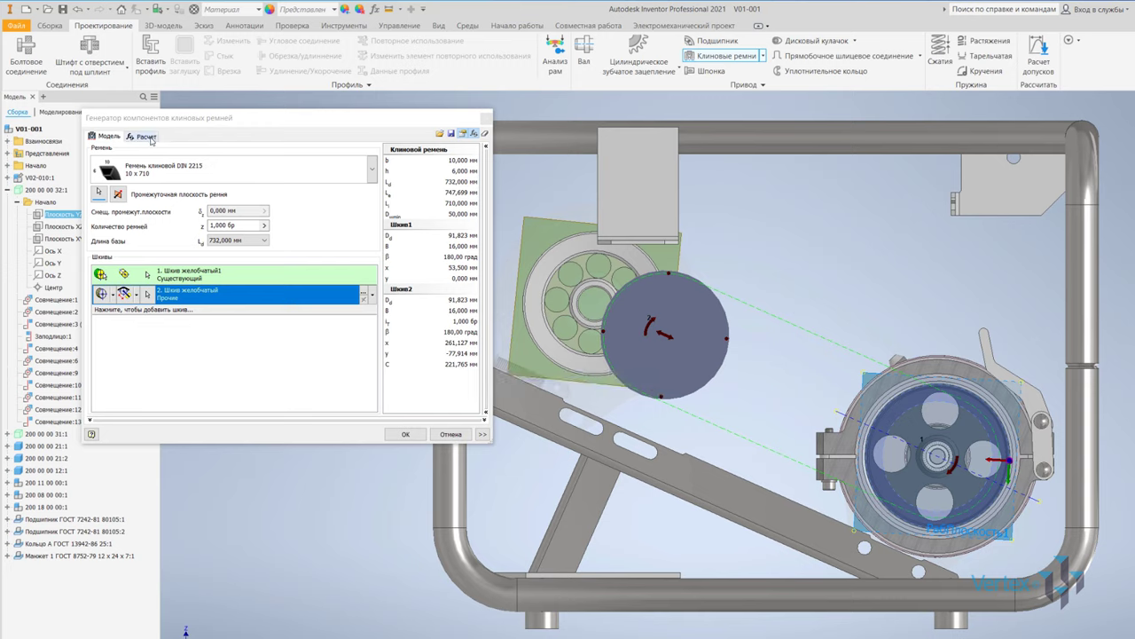
Calculate the drive at 1 kW, which flags 1 belt as insufficient (1.378 required)
click(147, 137)
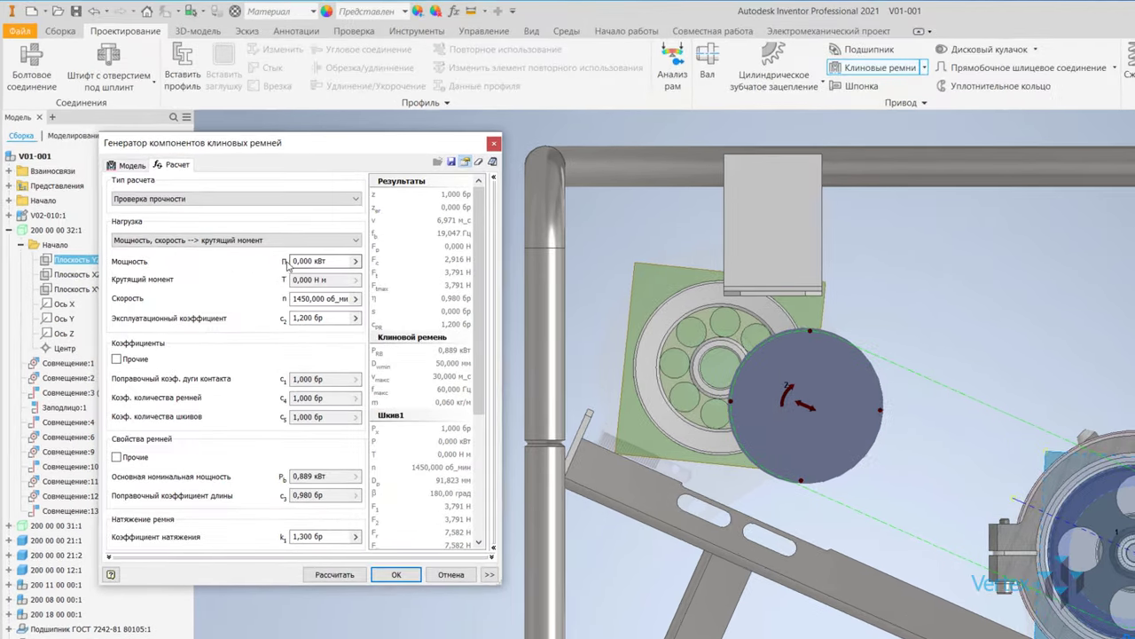
double_click(296, 260)
text(1)
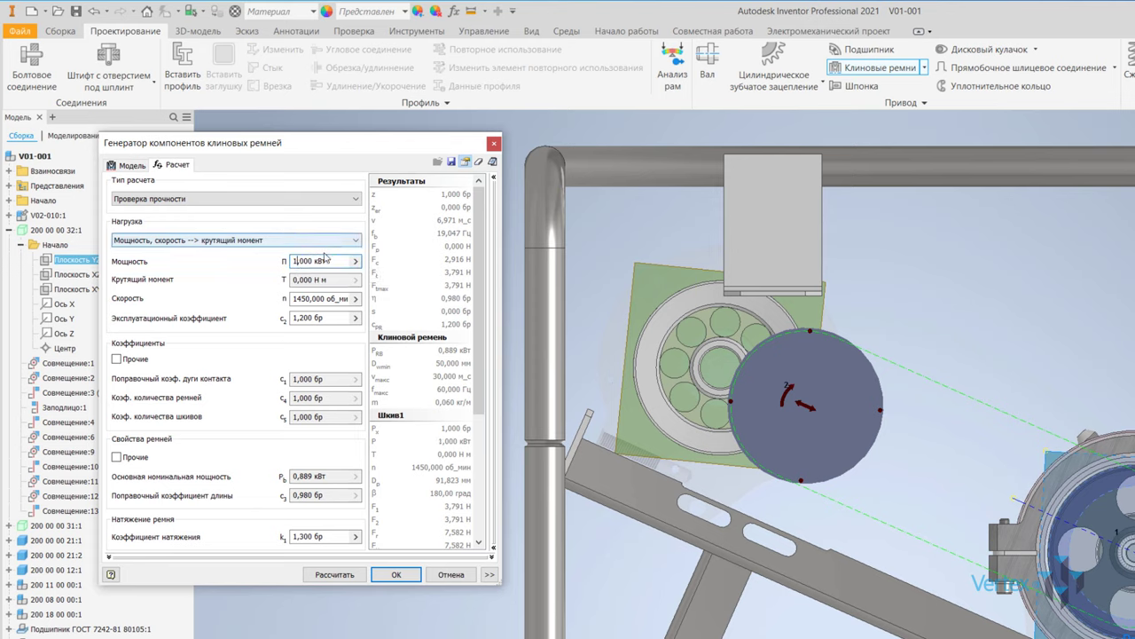
click(333, 574)
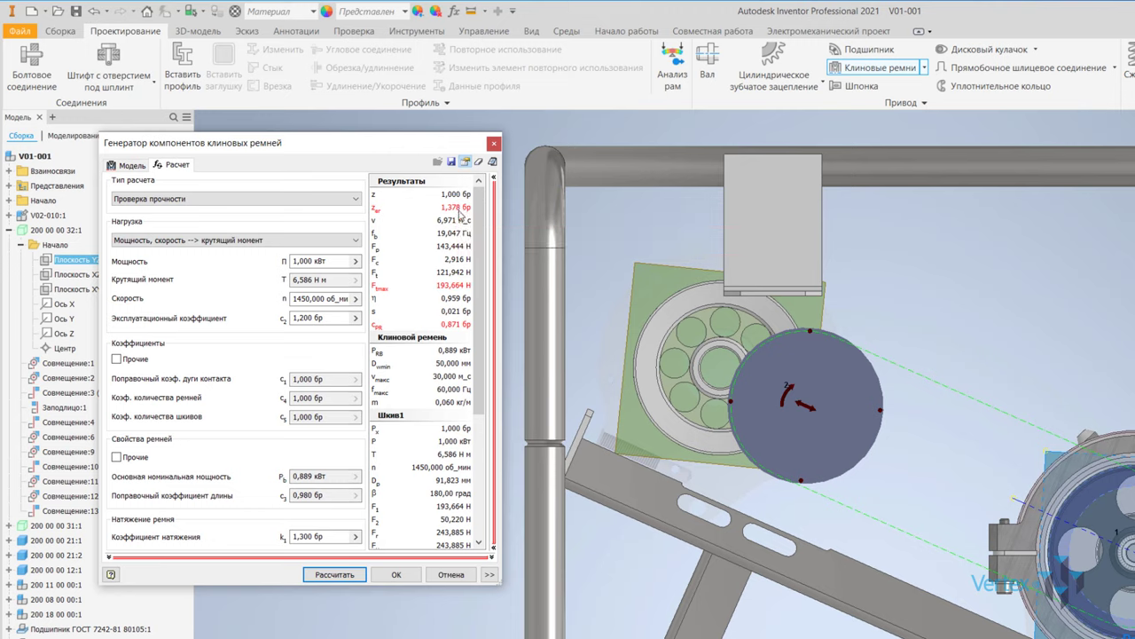
click(128, 165)
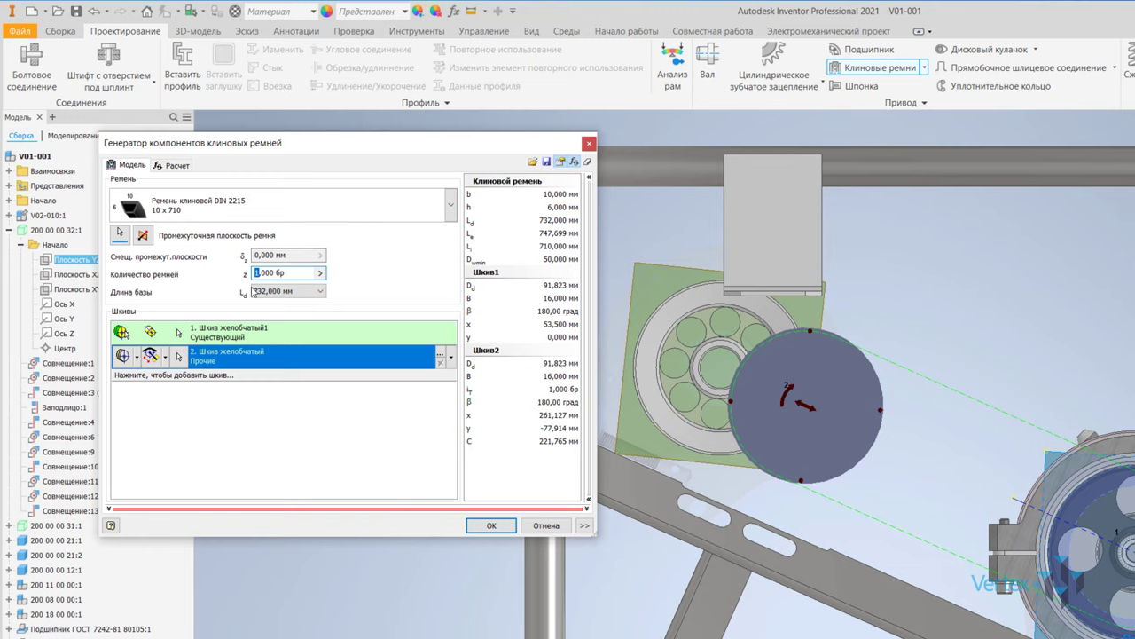
Set the belt count to 2 and recalculate the drive
text(2)
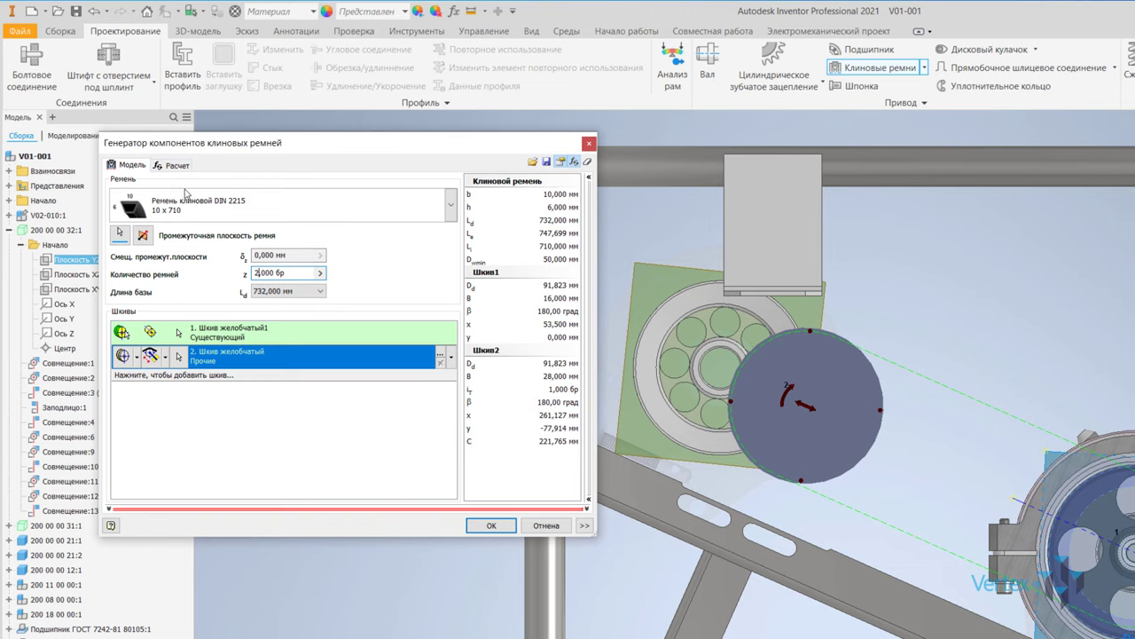
click(177, 166)
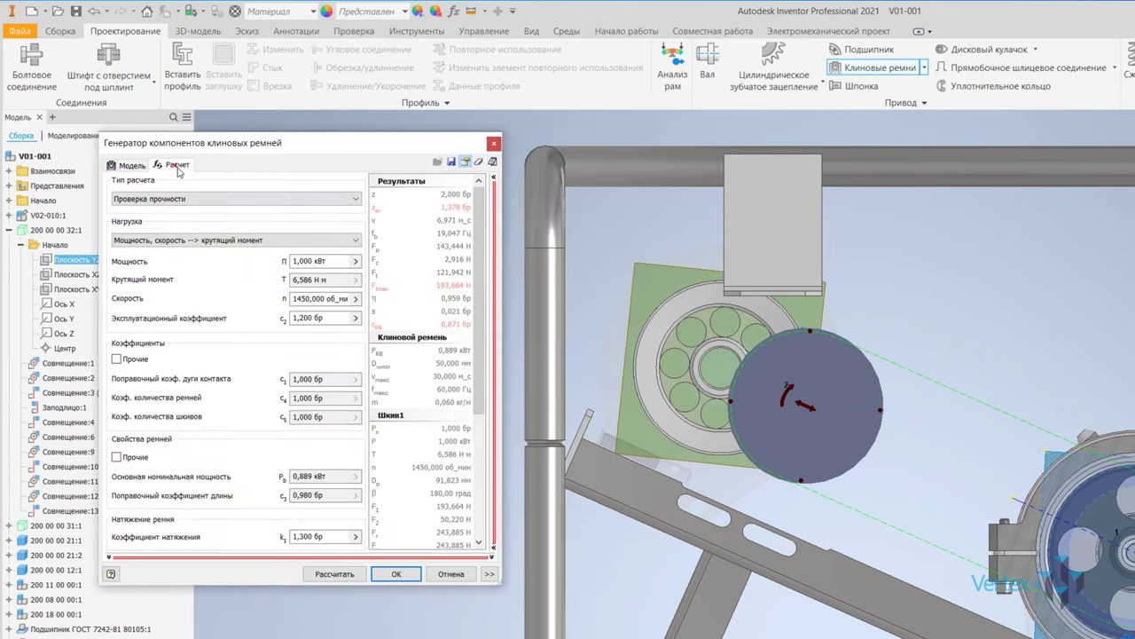
click(351, 574)
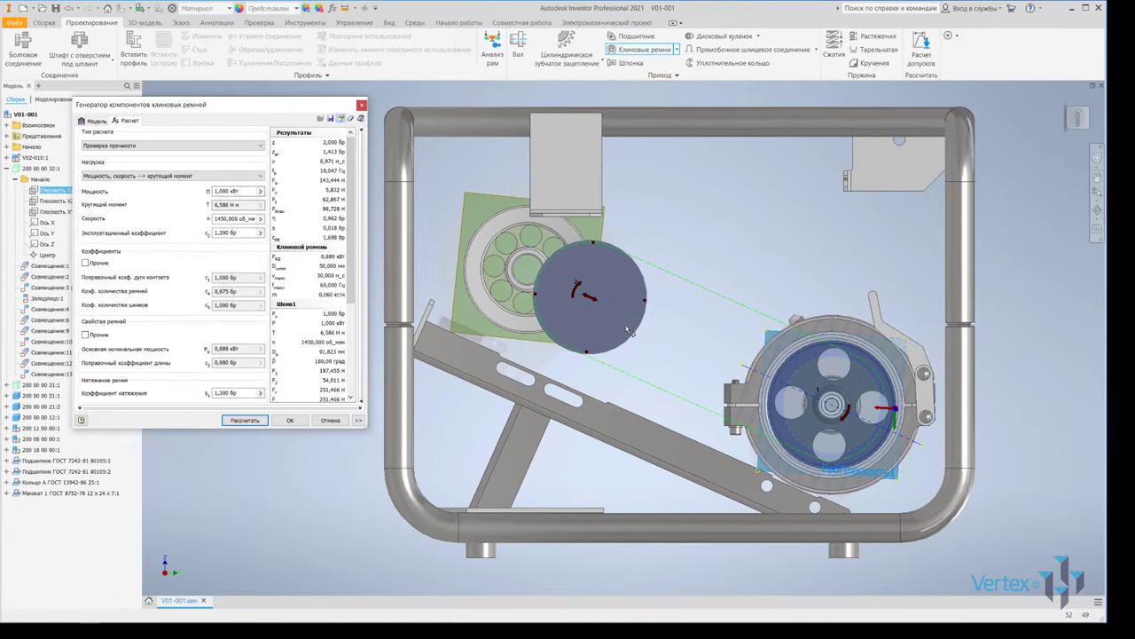
mouse_move(628, 330)
shift+middle_down()
mouse_move(488, 351)
mouse_move(476, 329)
mouse_move(497, 337)
mouse_move(493, 347)
shift+middle_up()
click(92, 121)
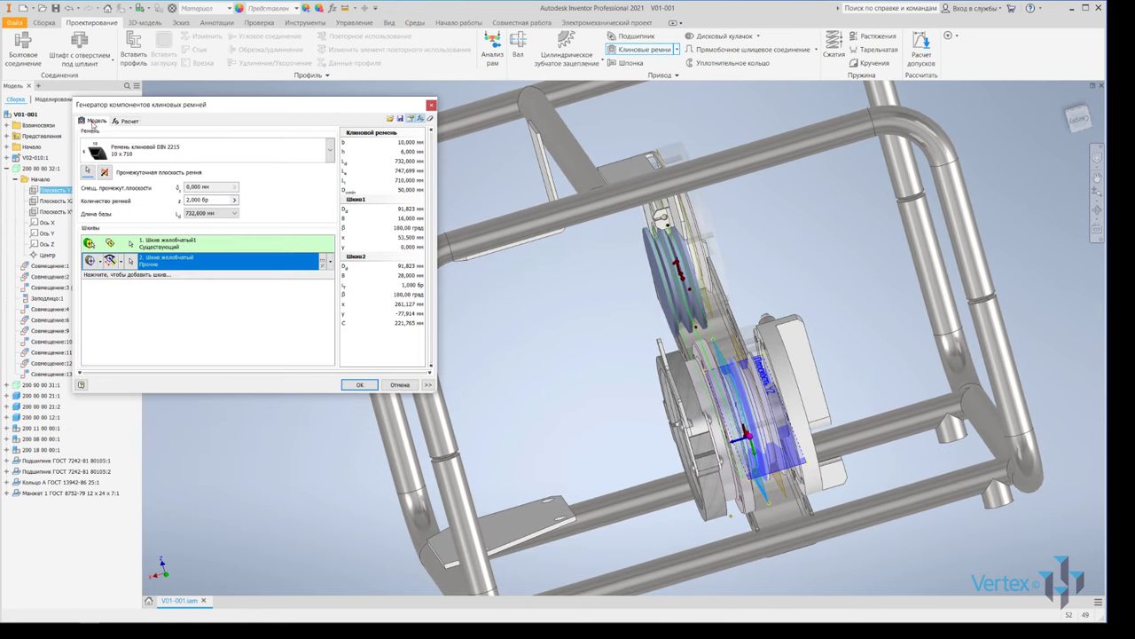
scroll(682, 248, up, 3)
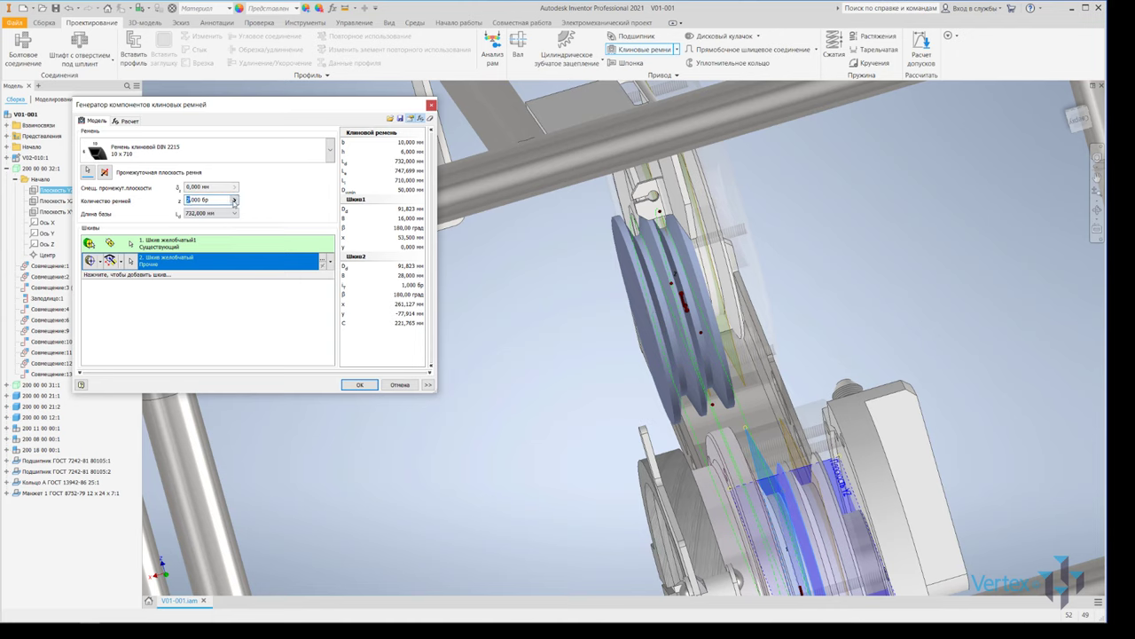
Set the belt count back to 1 and recalculate at 0,5 kW, needing only 0.689 belts
text(1)
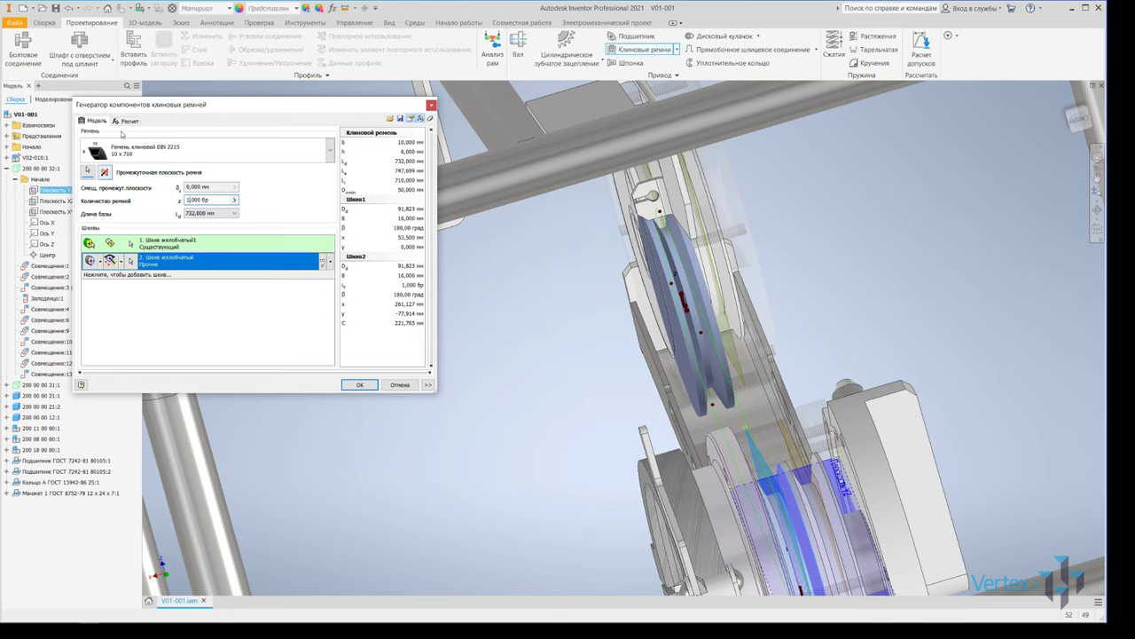
click(125, 122)
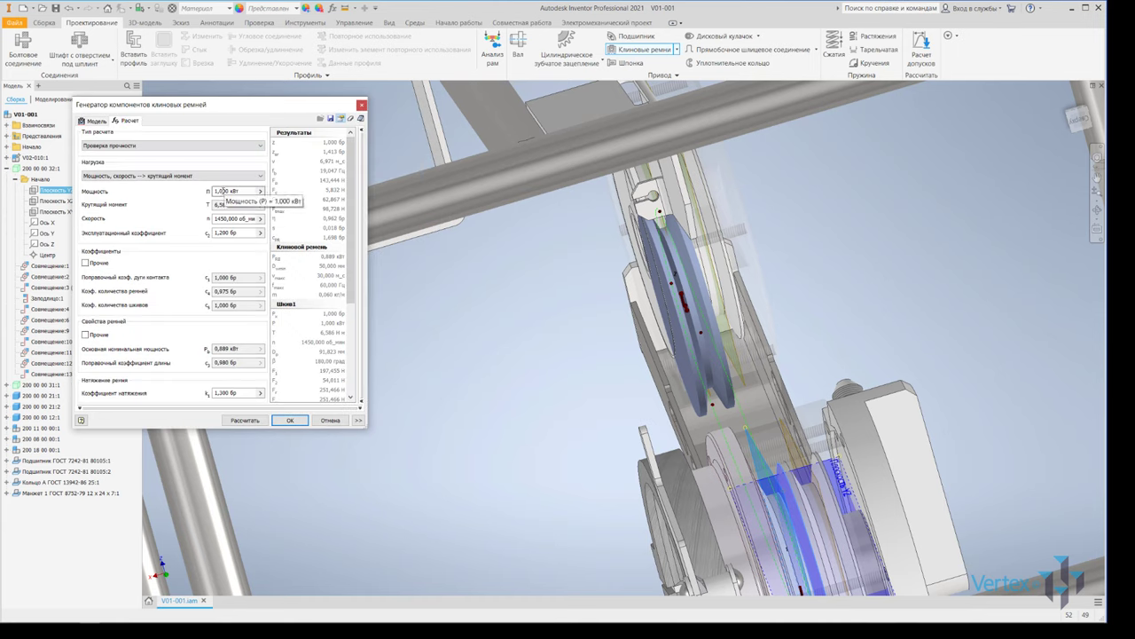
click(216, 191)
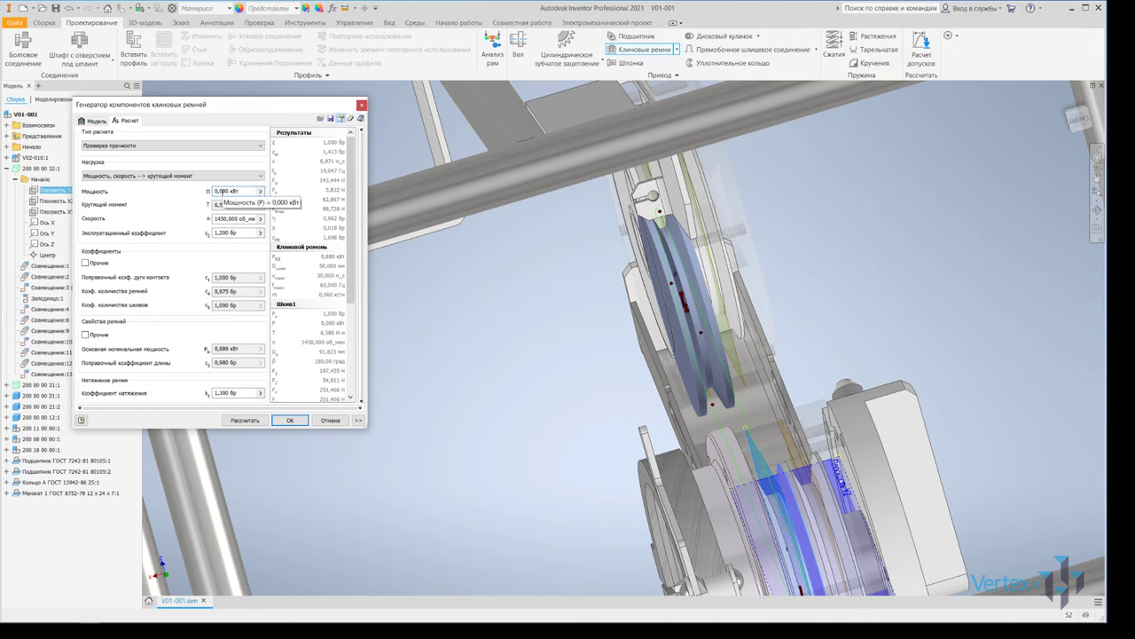
click(240, 421)
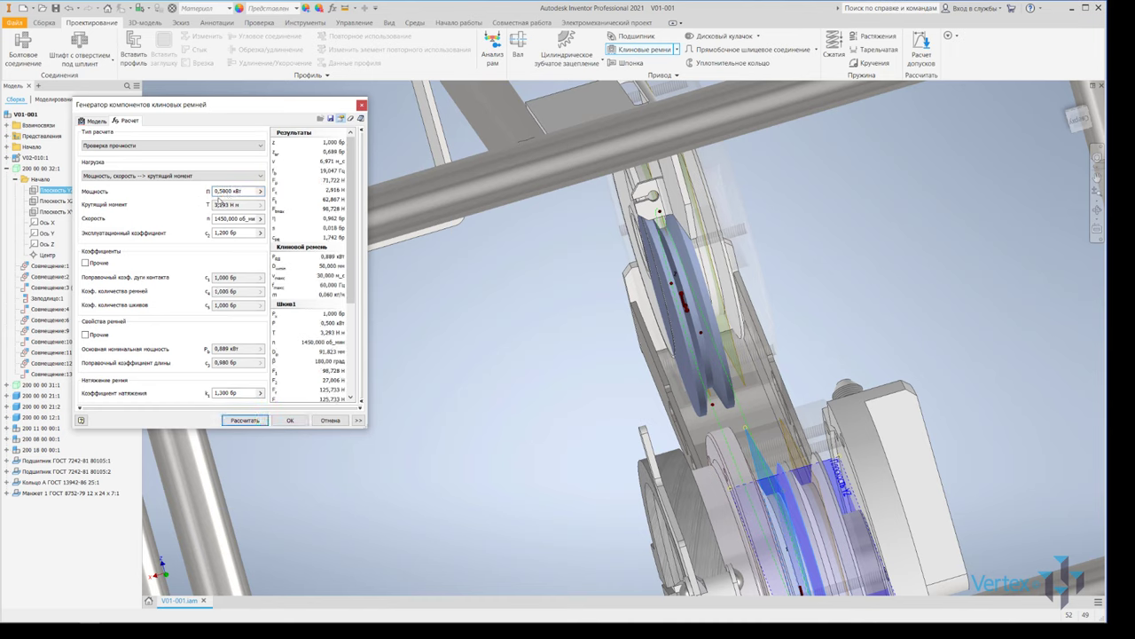
scroll(586, 331, up, 3)
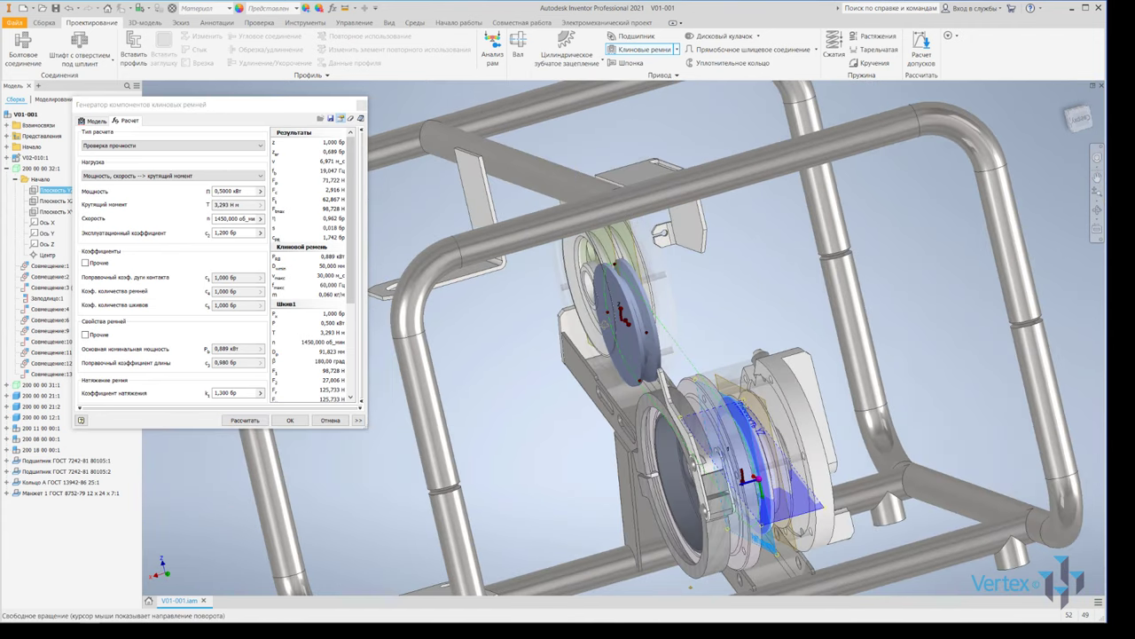
Accept the V-belt design and proposed file names, inserting the belt around both pulleys
mouse_move(586, 331)
shift+middle_down()
mouse_move(697, 312)
mouse_move(683, 309)
shift+middle_up()
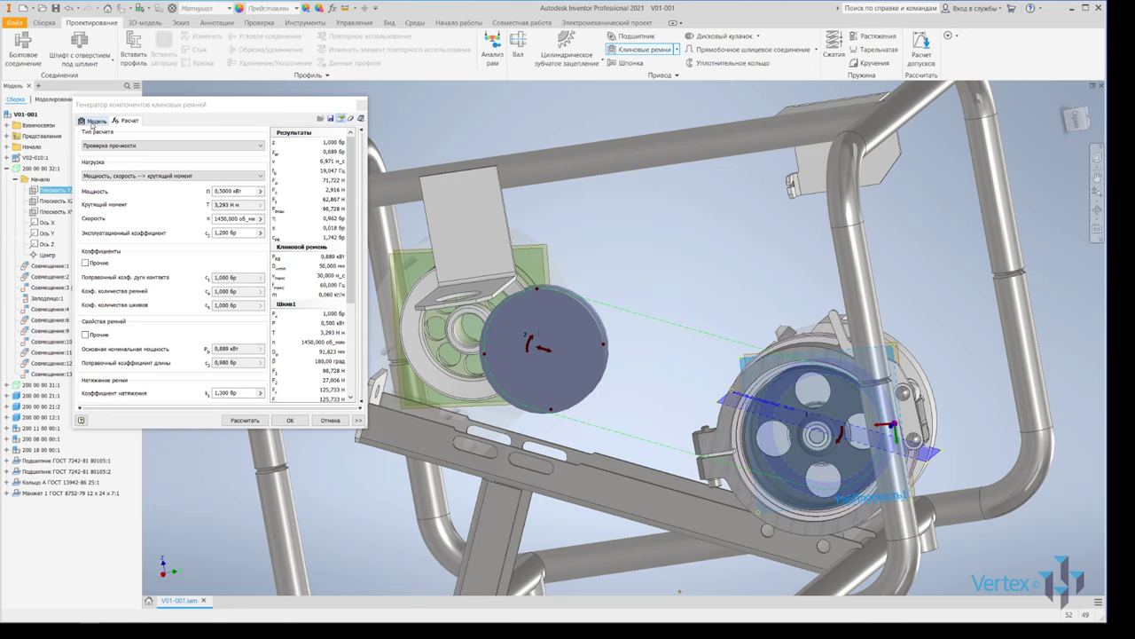
click(92, 122)
click(360, 385)
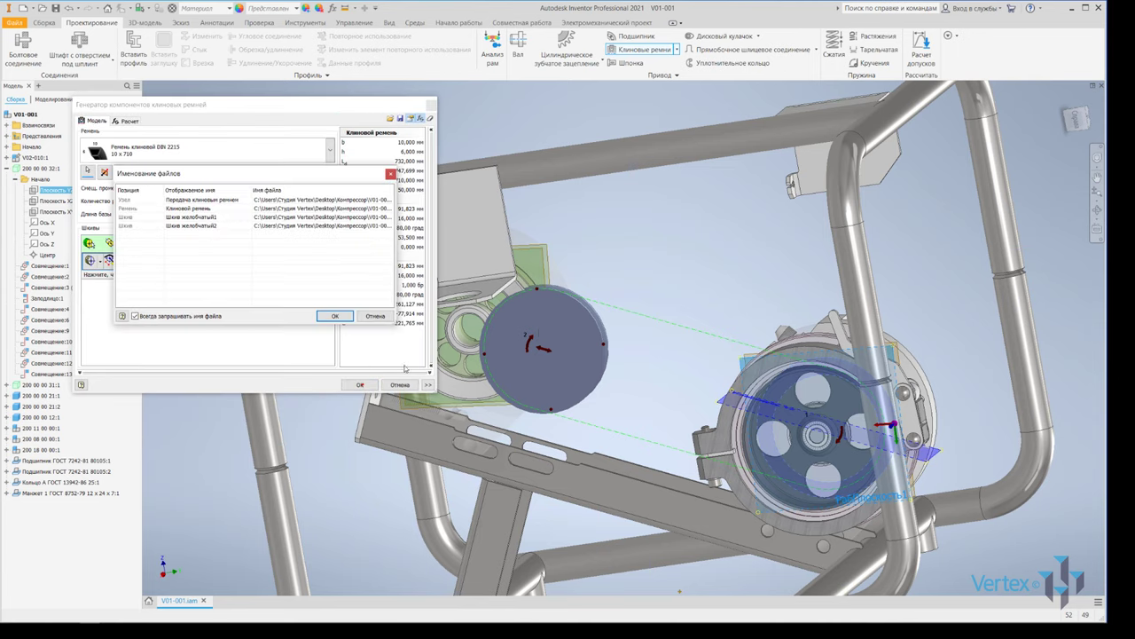
click(335, 317)
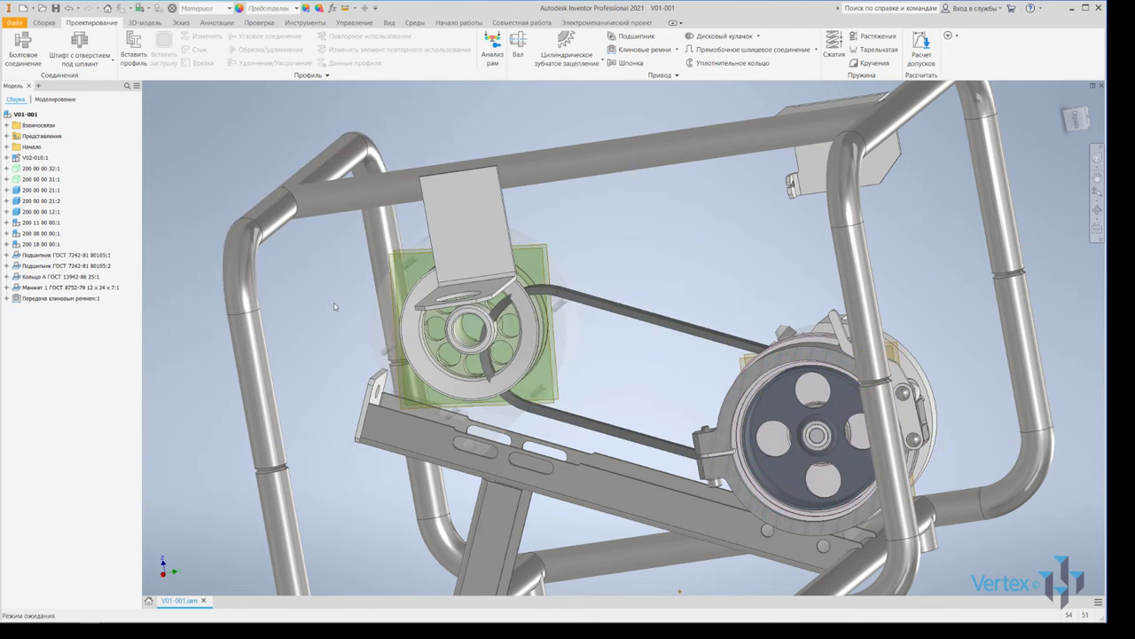
Inspect the new belt and make pulley 200 00 00 31:1 adaptive
shift+middle_drag(332, 315, 272, 332)
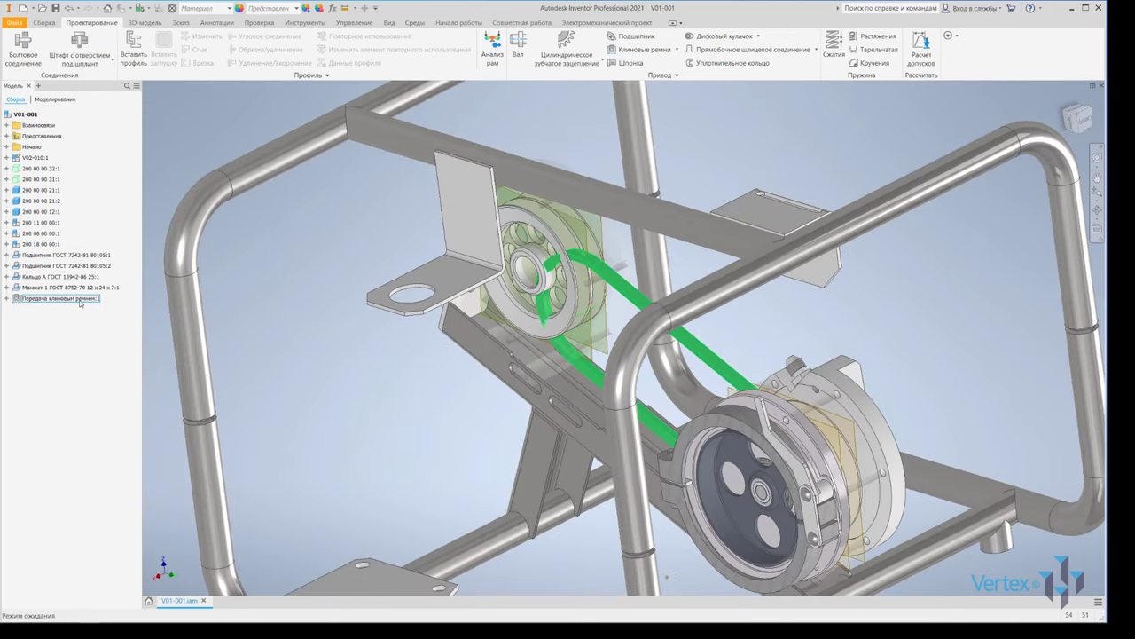
shift+middle_drag(381, 346, 429, 365)
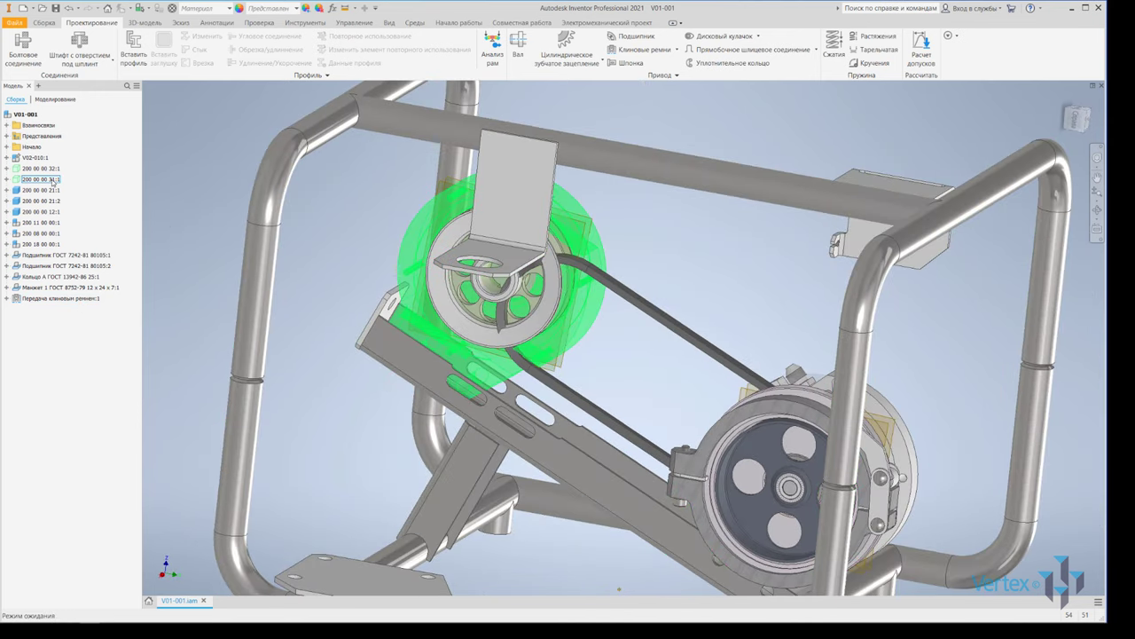
right_click(53, 181)
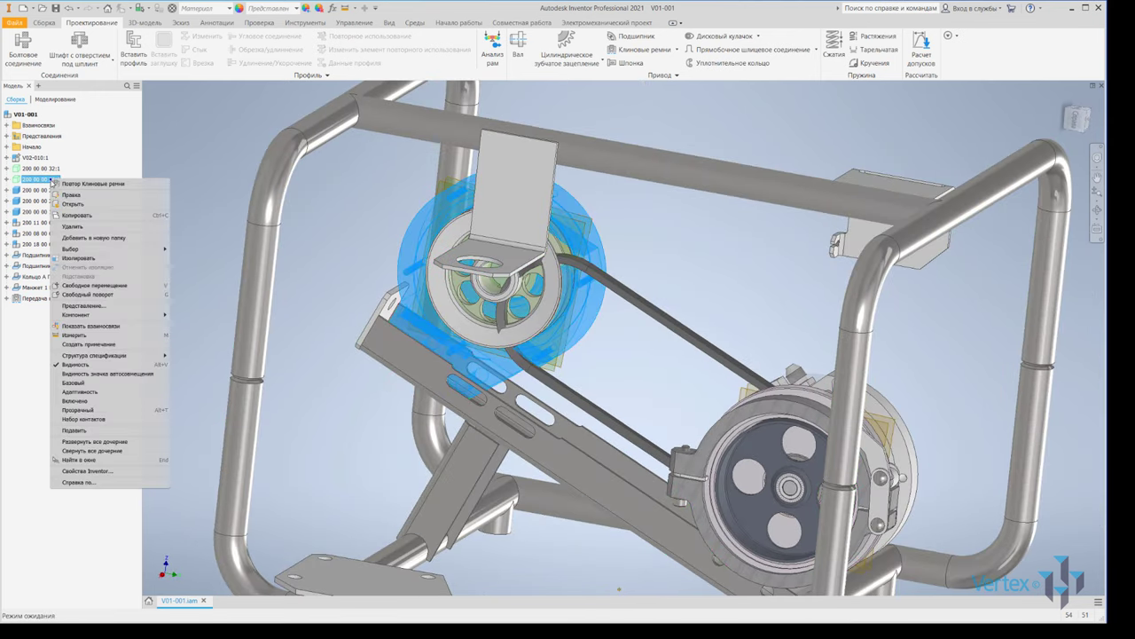
click(72, 392)
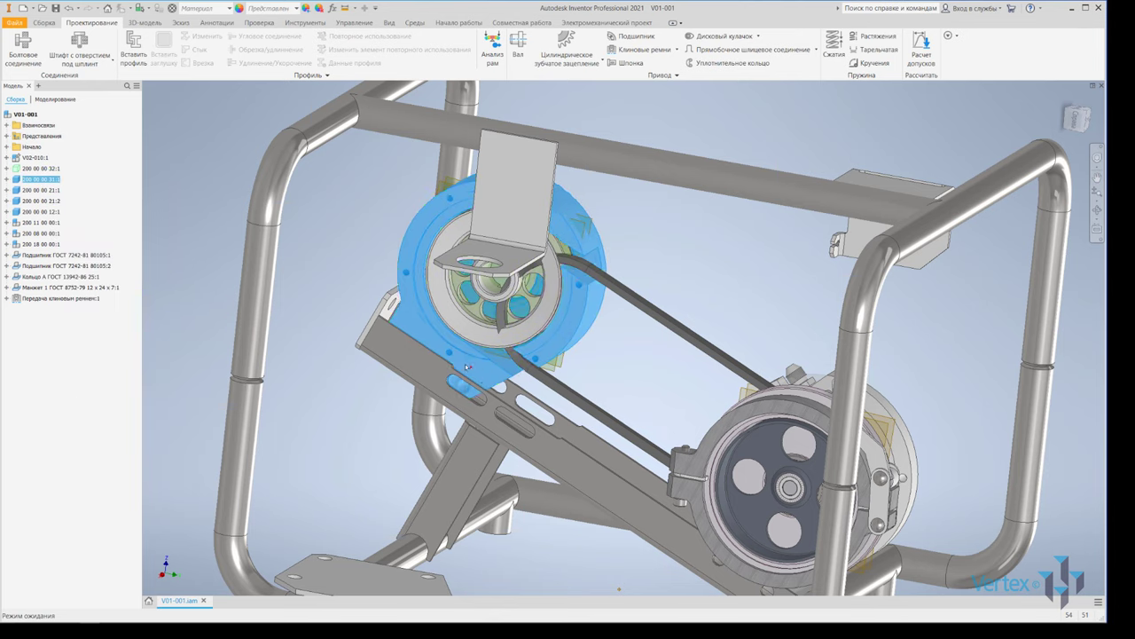
Drag the pulley up-left so the belt reshapes, then start a new assembly constraint
drag(468, 371, 349, 307)
click(612, 289)
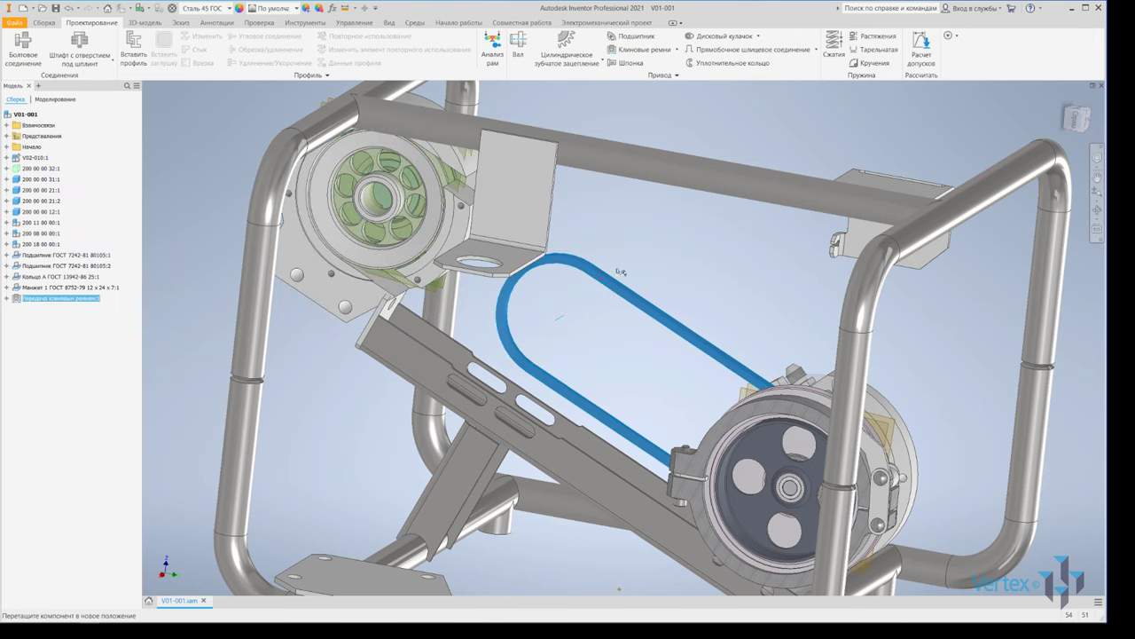
key(Escape)
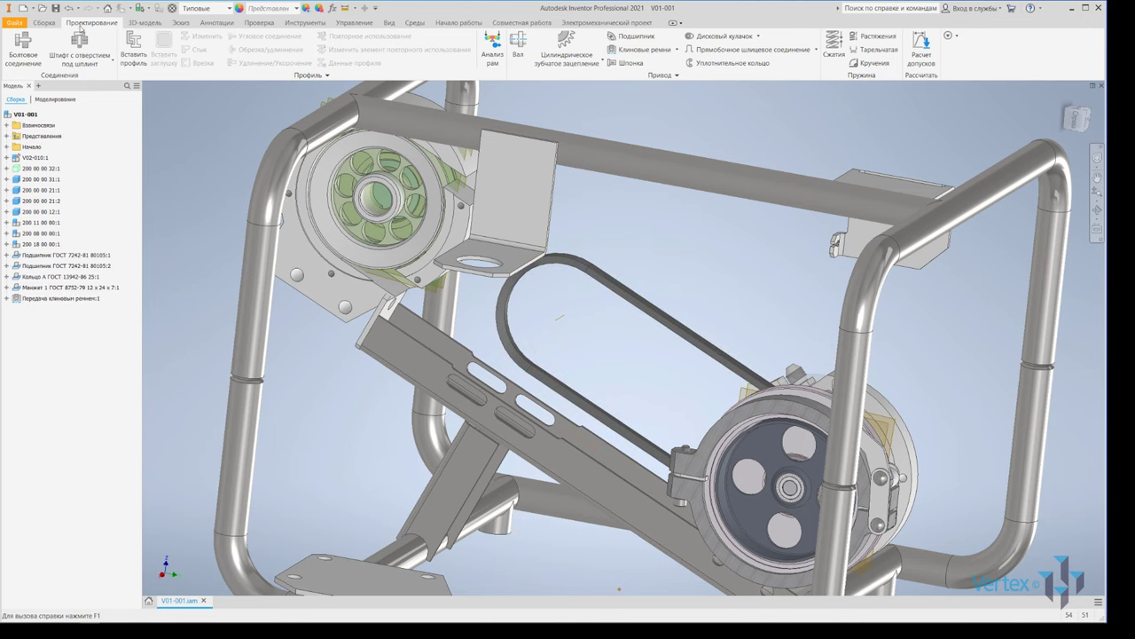
click(49, 23)
click(281, 44)
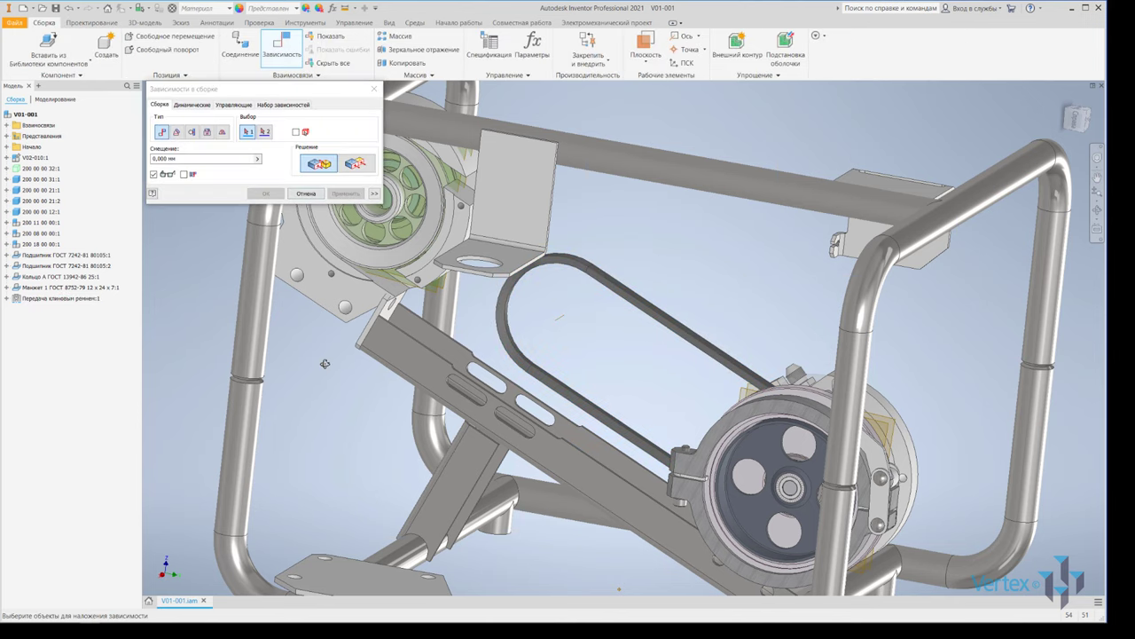
Apply an Insert constraint seating the pulley bore back onto its shaft
mouse_move(337, 355)
shift+middle_down()
mouse_move(297, 362)
mouse_move(346, 370)
shift+middle_up()
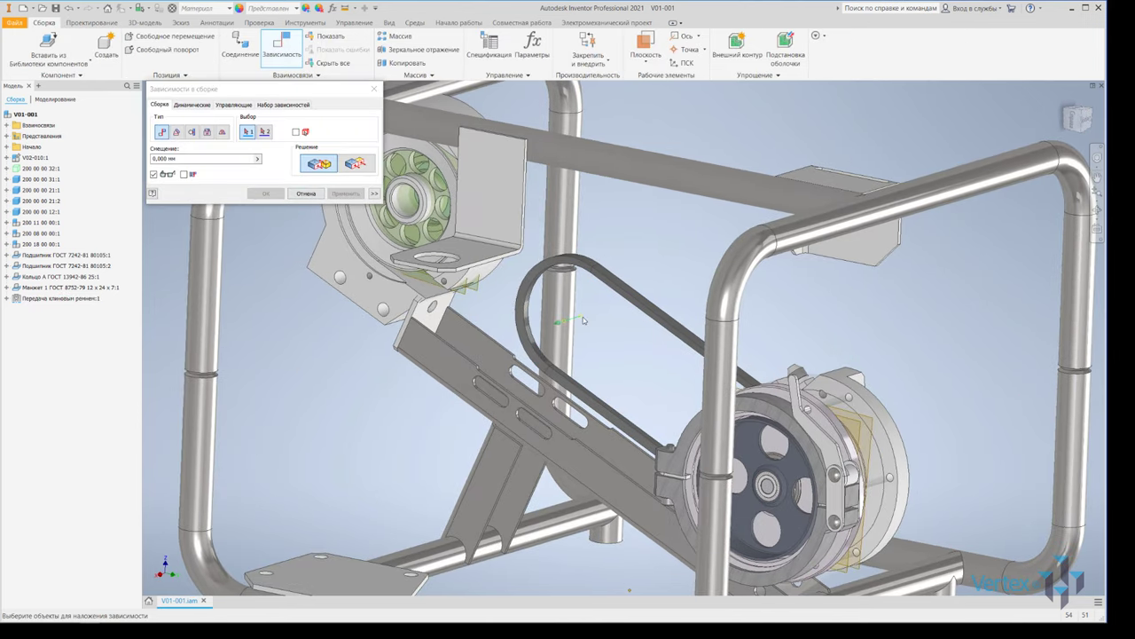
click(583, 320)
click(403, 202)
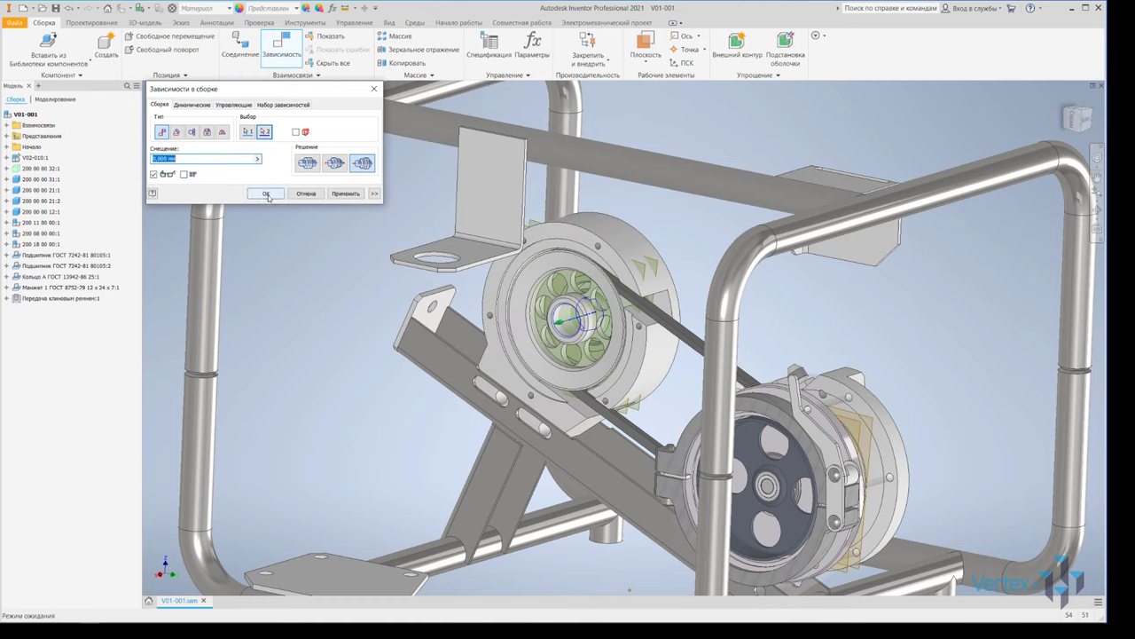
click(267, 194)
Orbit around the constrained pulley to check the belt alignment
click(670, 373)
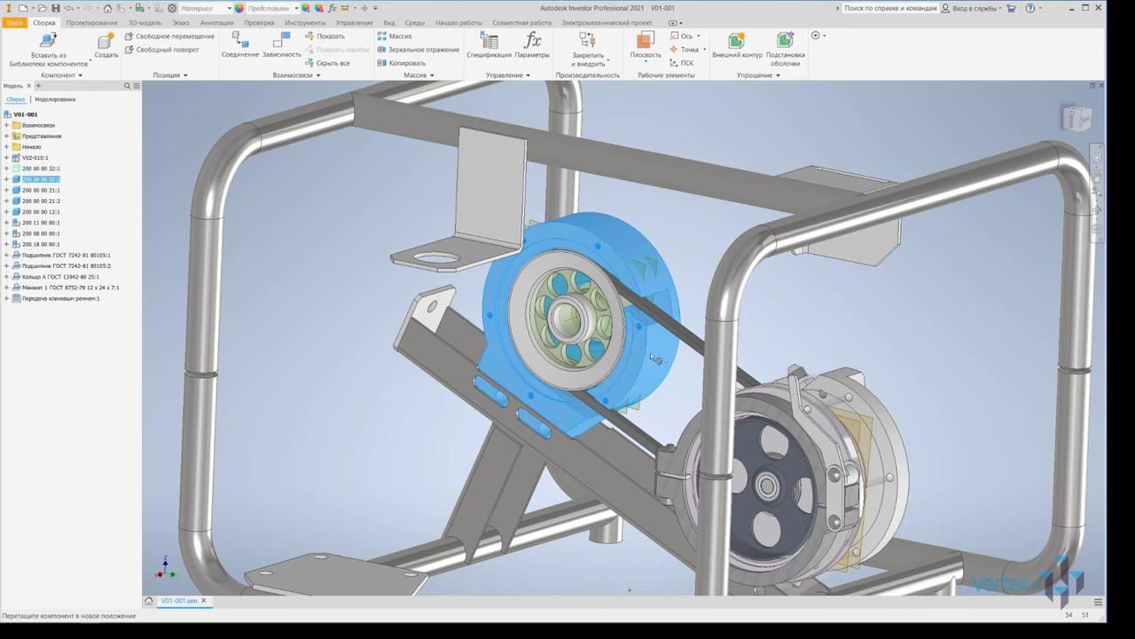
mouse_move(672, 370)
shift+middle_down()
mouse_move(508, 372)
mouse_move(518, 373)
shift+middle_up()
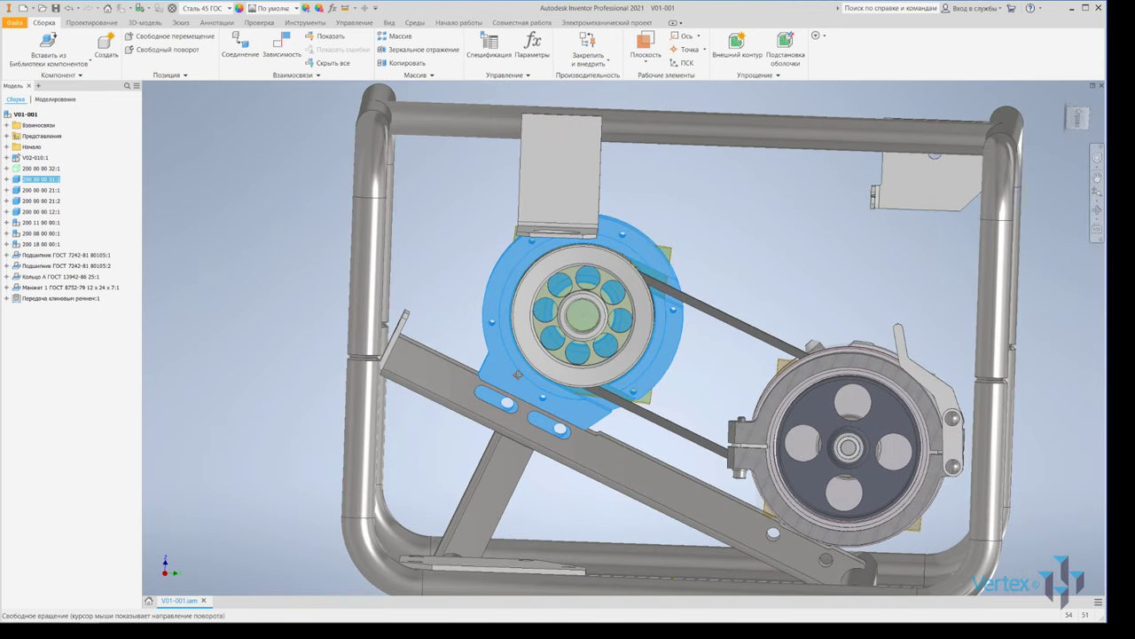
mouse_move(518, 373)
shift+middle_down()
mouse_move(306, 295)
mouse_move(332, 305)
shift+middle_up()
click(306, 295)
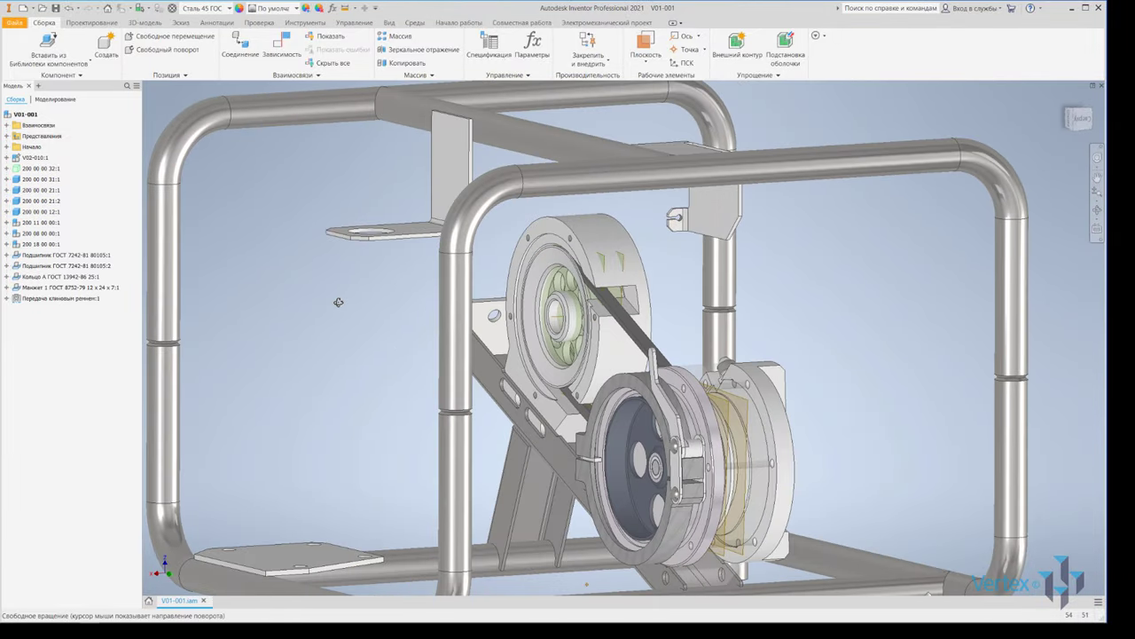
Save the assembly together with all its changed files
click(55, 8)
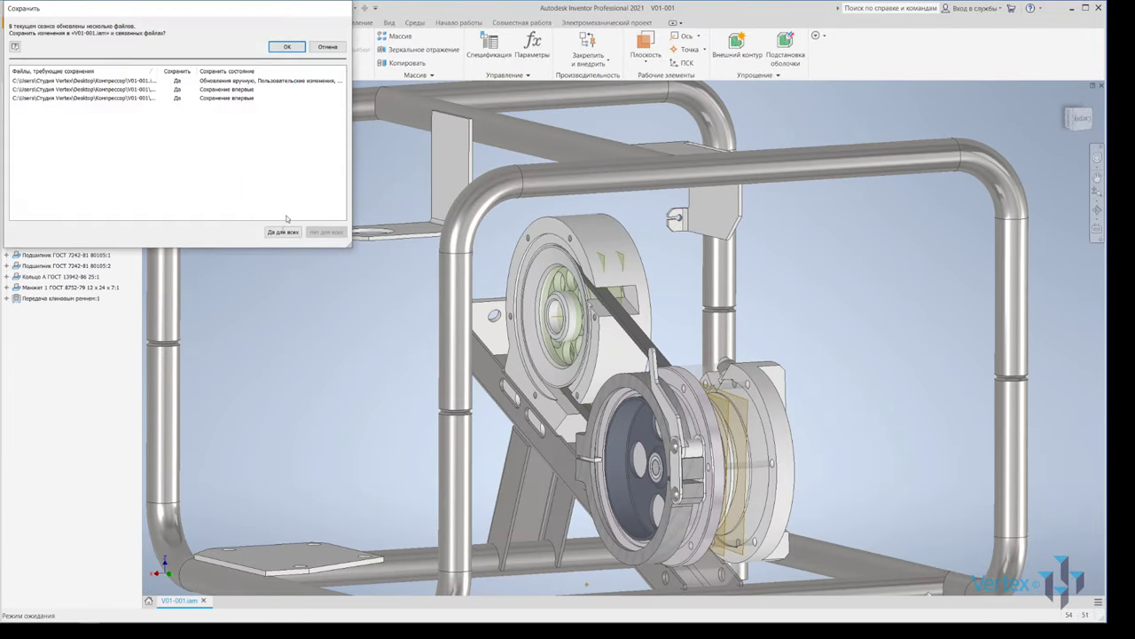
click(288, 45)
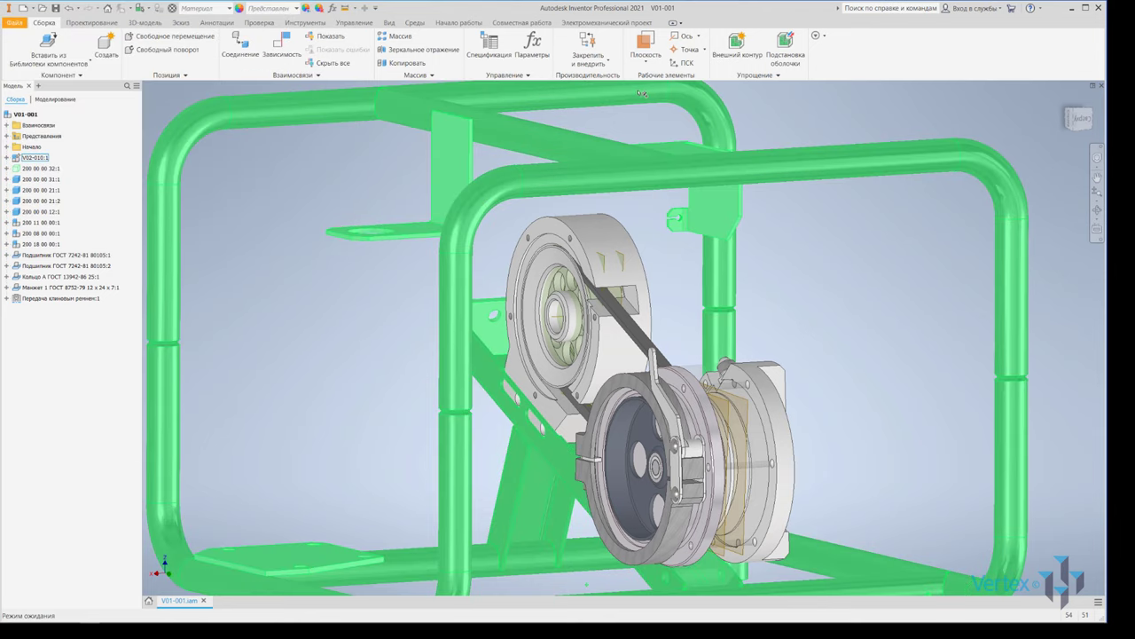
click(76, 24)
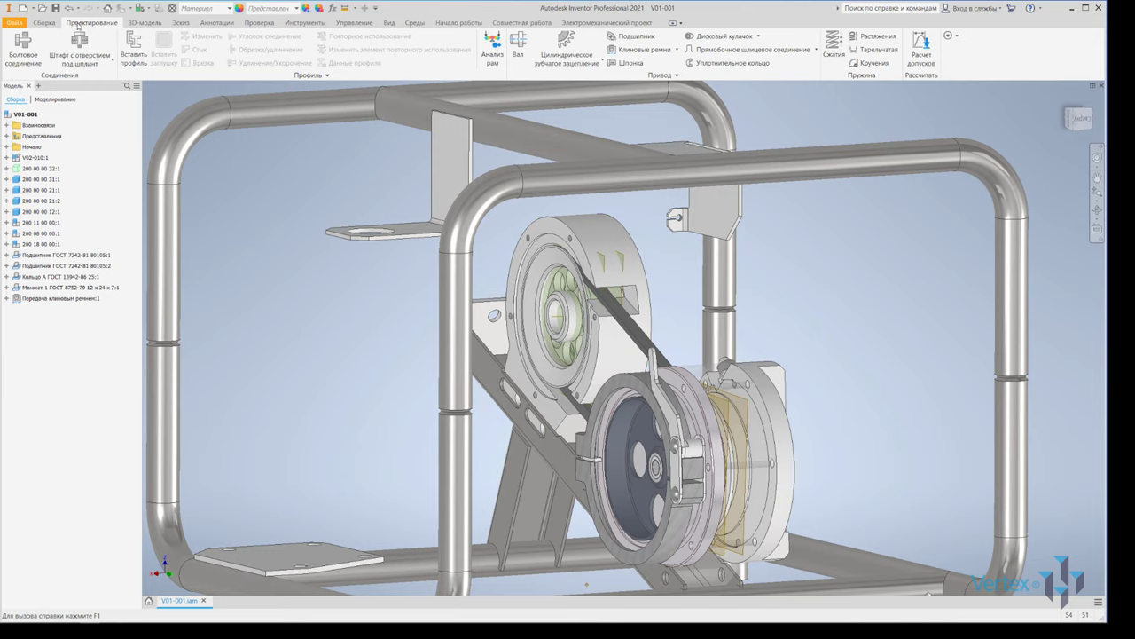
Start a new V-belt drive and pick the first pulley's existing groove face
click(640, 50)
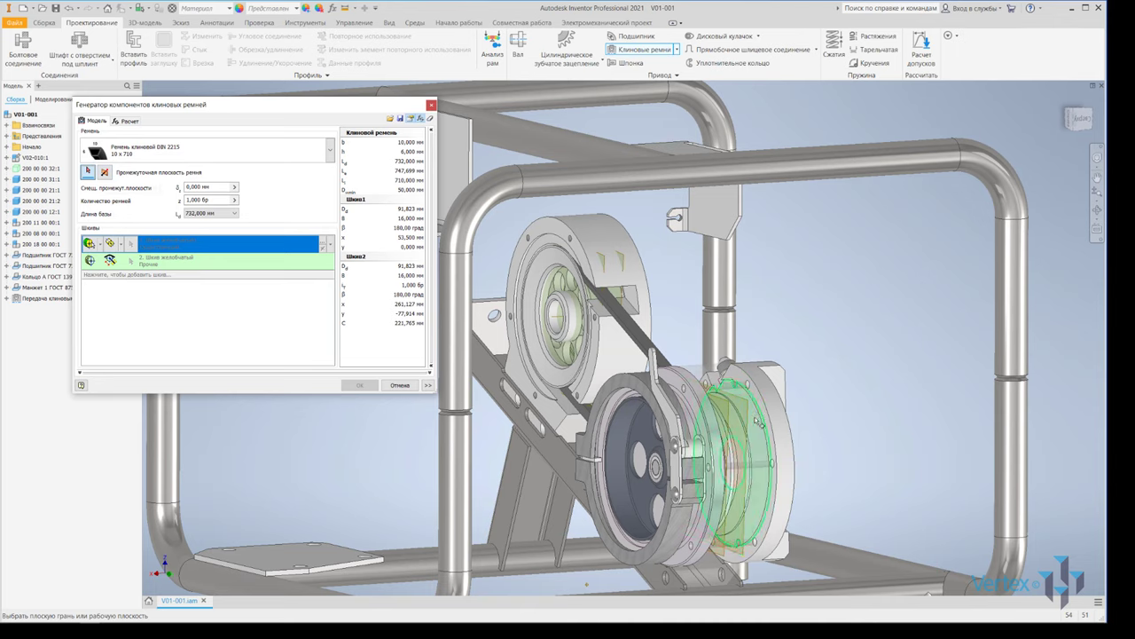
click(747, 416)
mouse_move(748, 417)
shift+middle_down()
mouse_move(745, 332)
mouse_move(750, 340)
mouse_move(596, 300)
shift+middle_up()
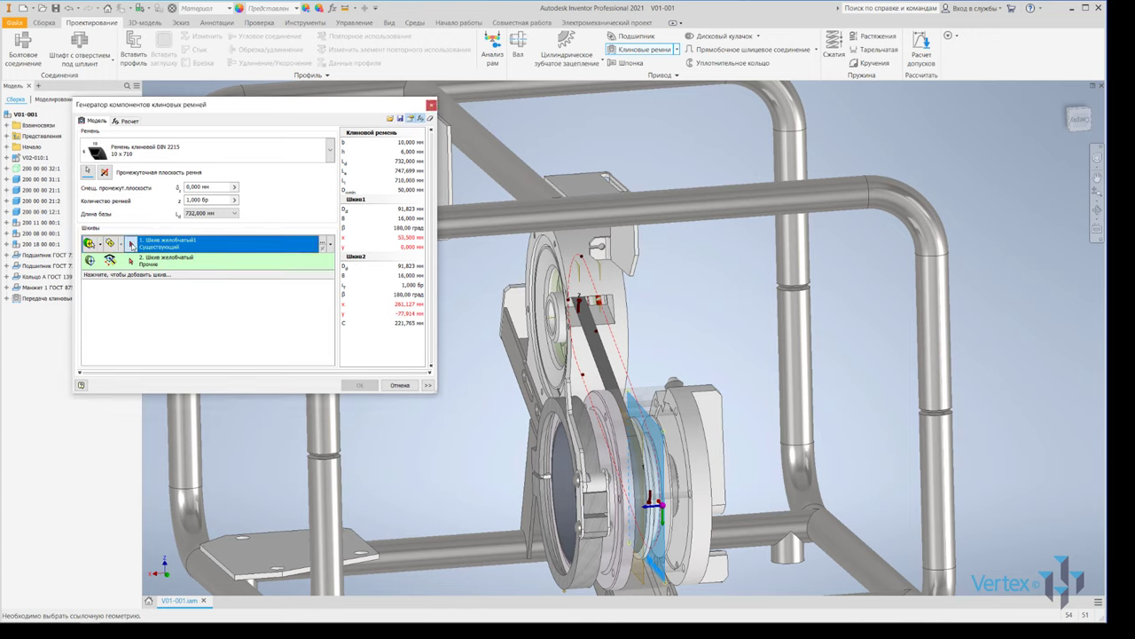
click(131, 244)
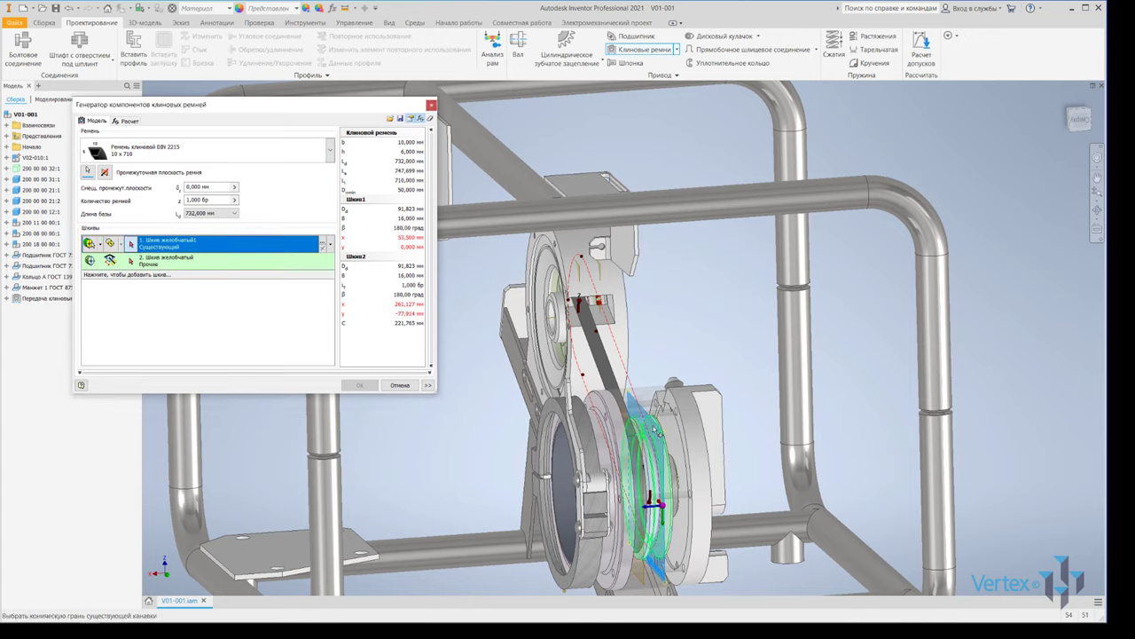
click(657, 431)
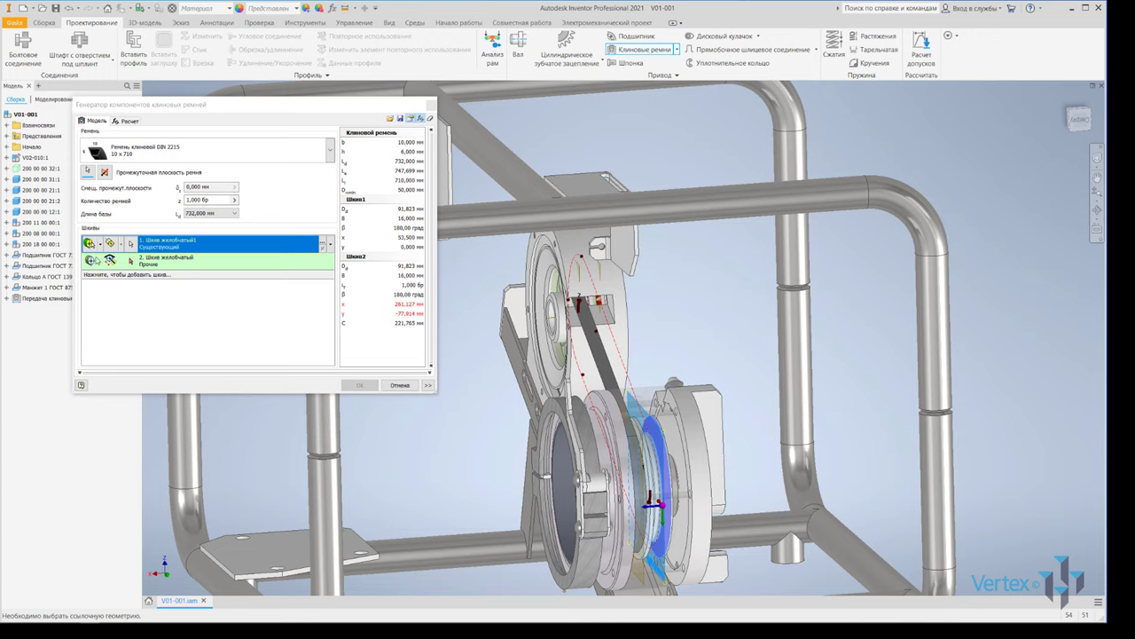
Anchor pulley 2 to part 200 00 00 32:1's origin plane and drag it to 221.765 mm centres
click(130, 260)
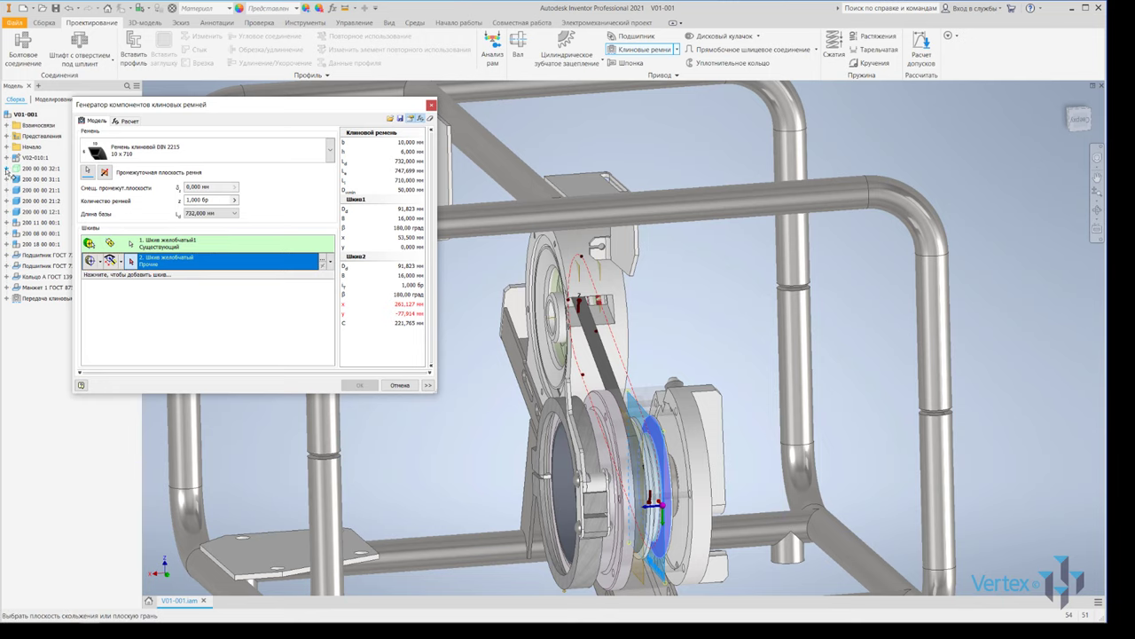
click(6, 168)
click(15, 180)
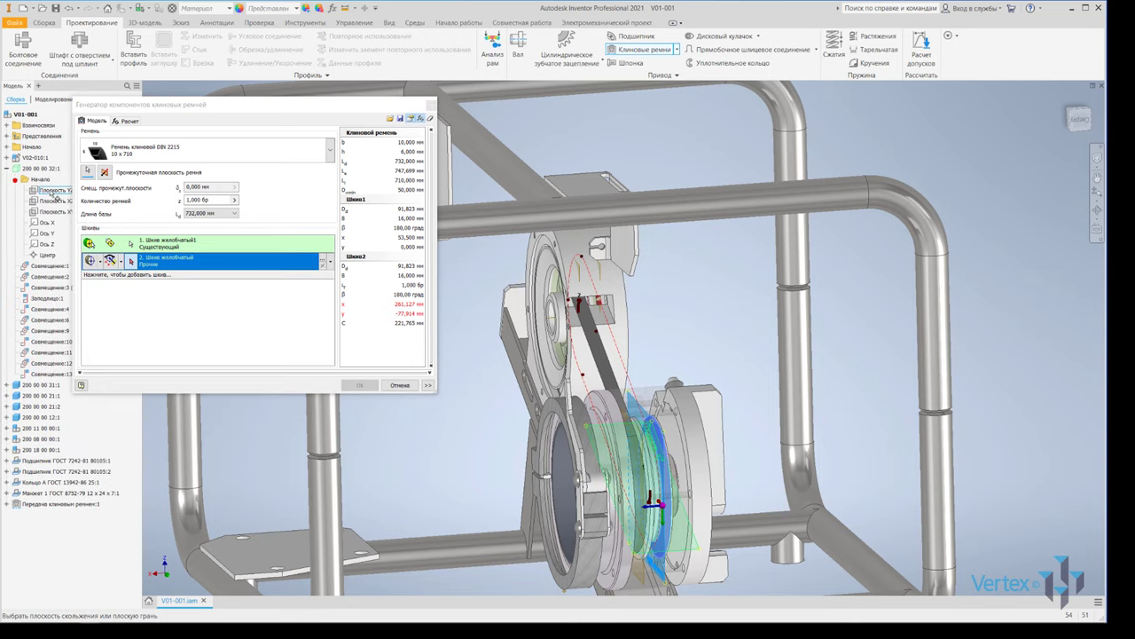
scroll(621, 337, down, 3)
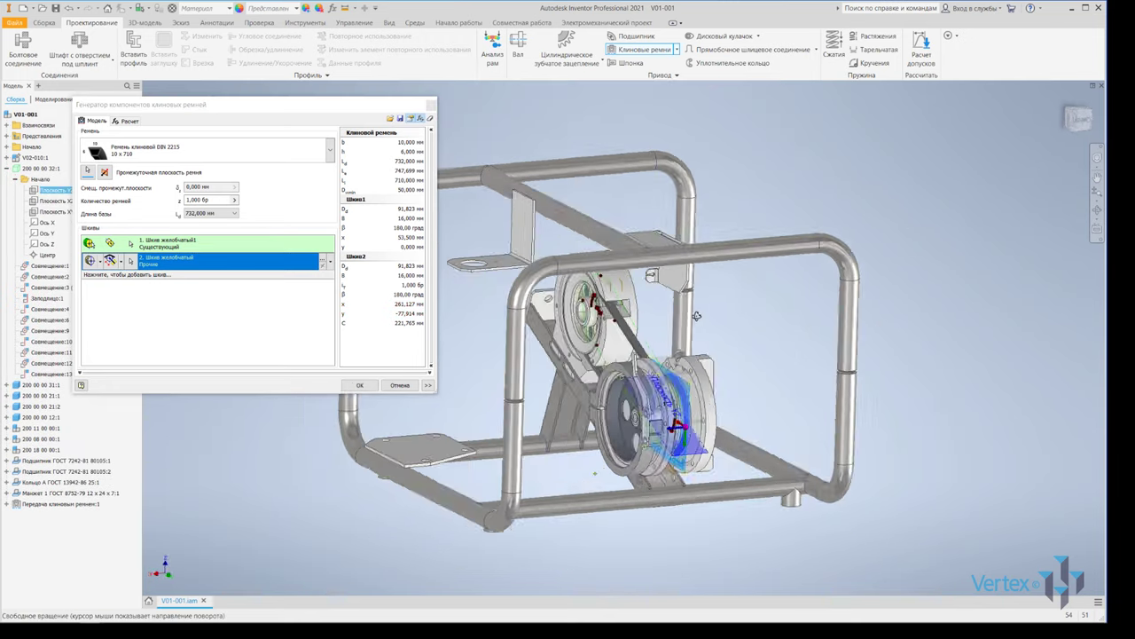
mouse_move(621, 337)
shift+middle_down()
mouse_move(741, 313)
mouse_move(674, 319)
shift+middle_up()
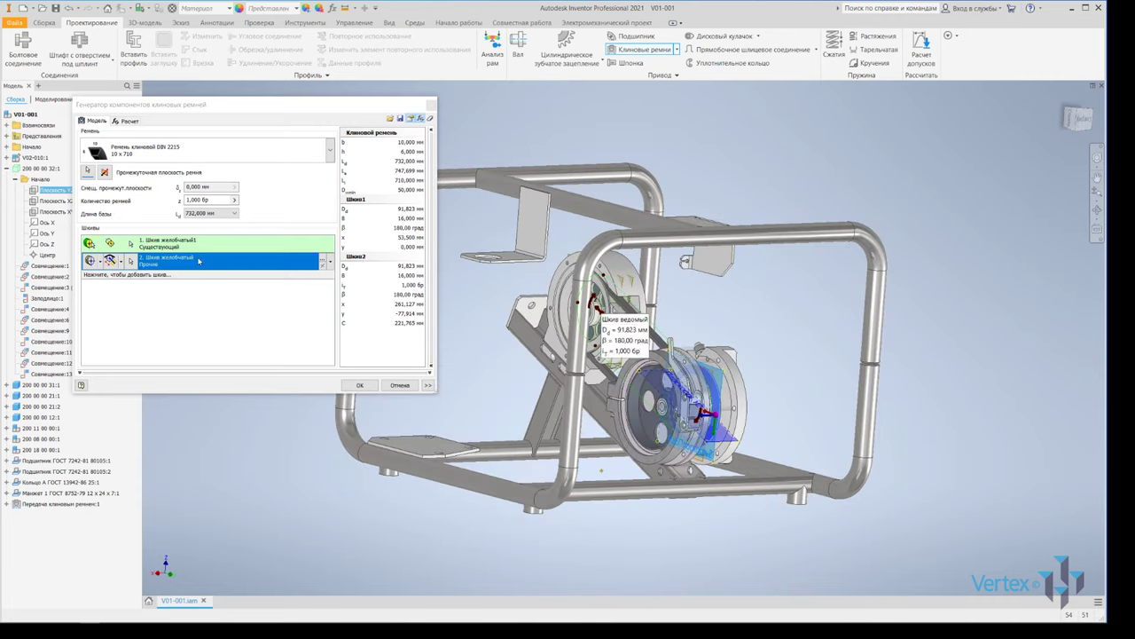
shift+middle_drag(463, 461, 614, 317)
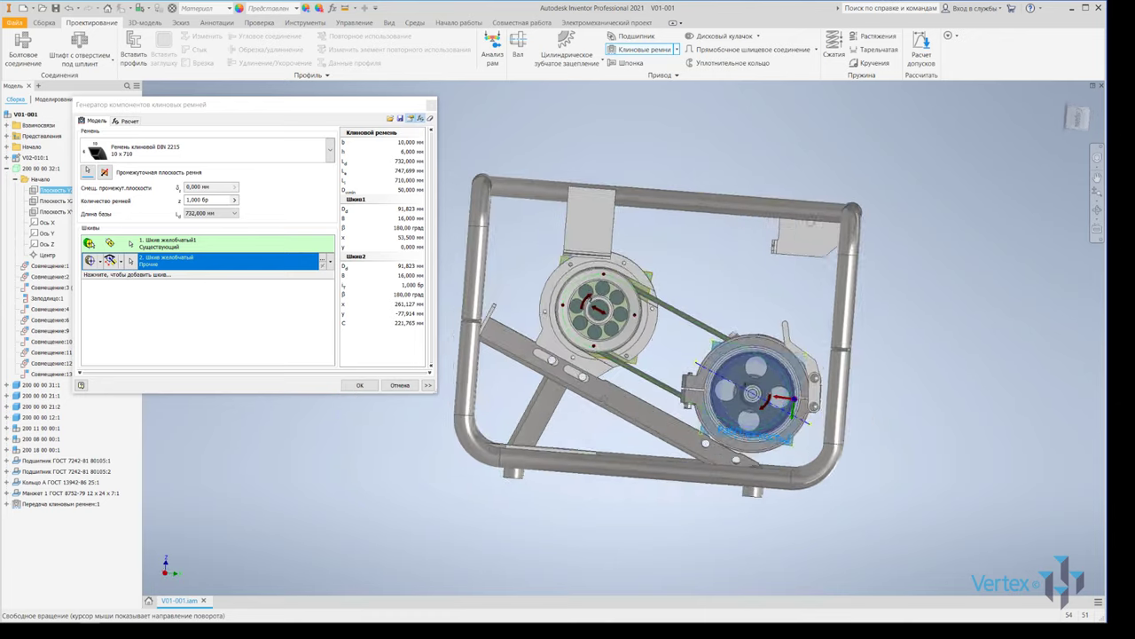
mouse_move(618, 317)
mouse_down()
mouse_move(642, 339)
mouse_move(585, 337)
mouse_up()
mouse_move(482, 384)
shift+middle_down()
mouse_move(404, 430)
mouse_move(400, 413)
shift+middle_up()
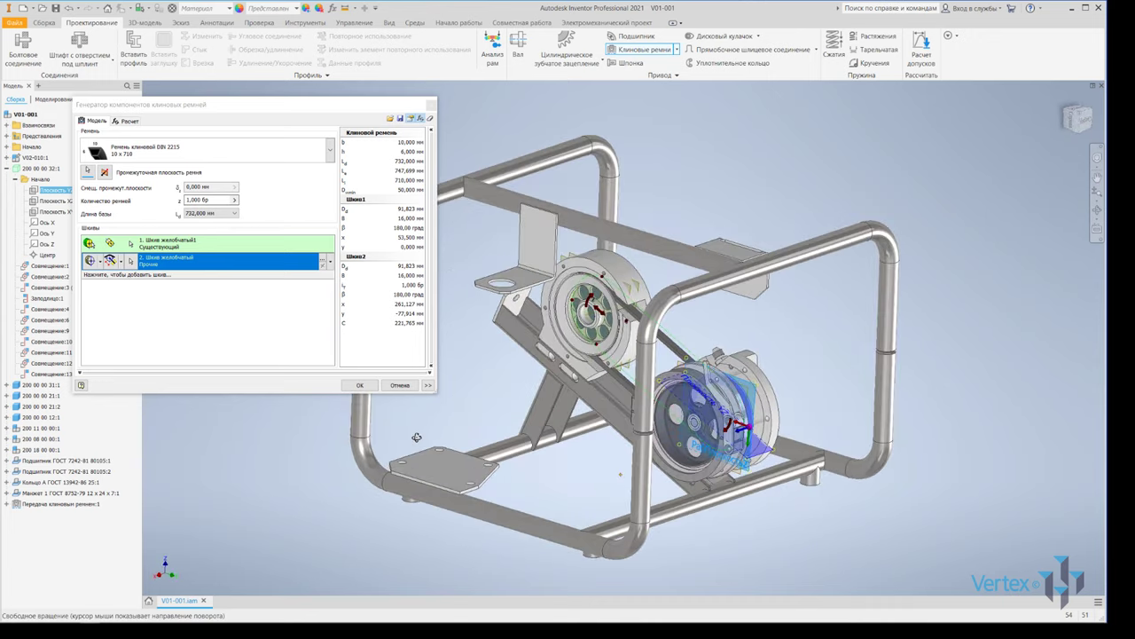
Run the belt strength calculation and generate Передача клиновым ремнем:2 with the proposed file names
click(129, 120)
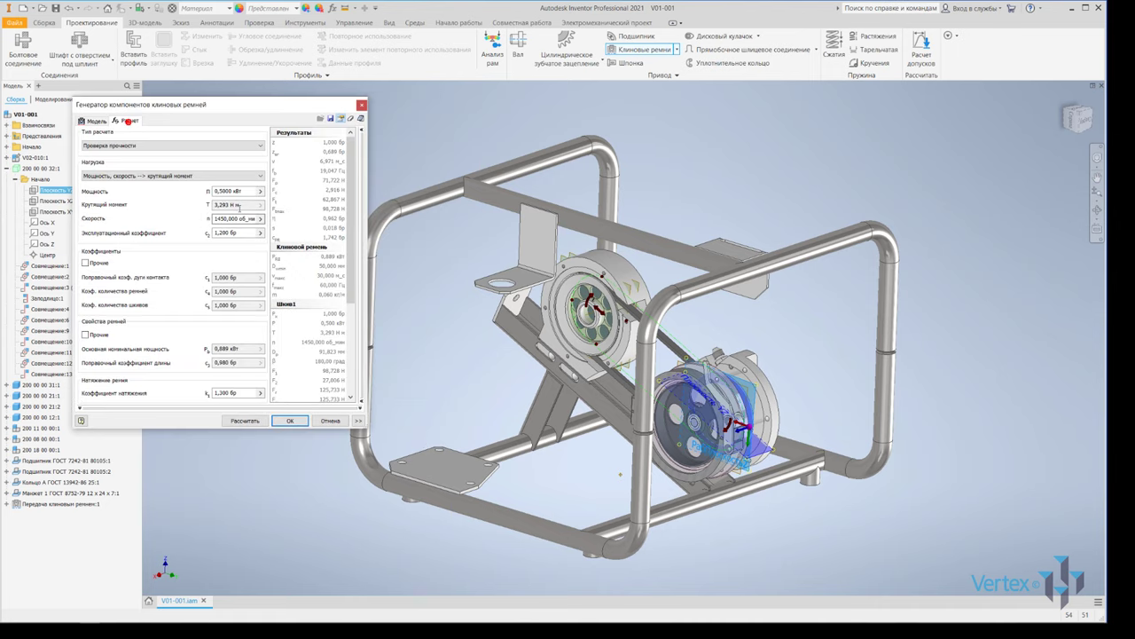
click(245, 420)
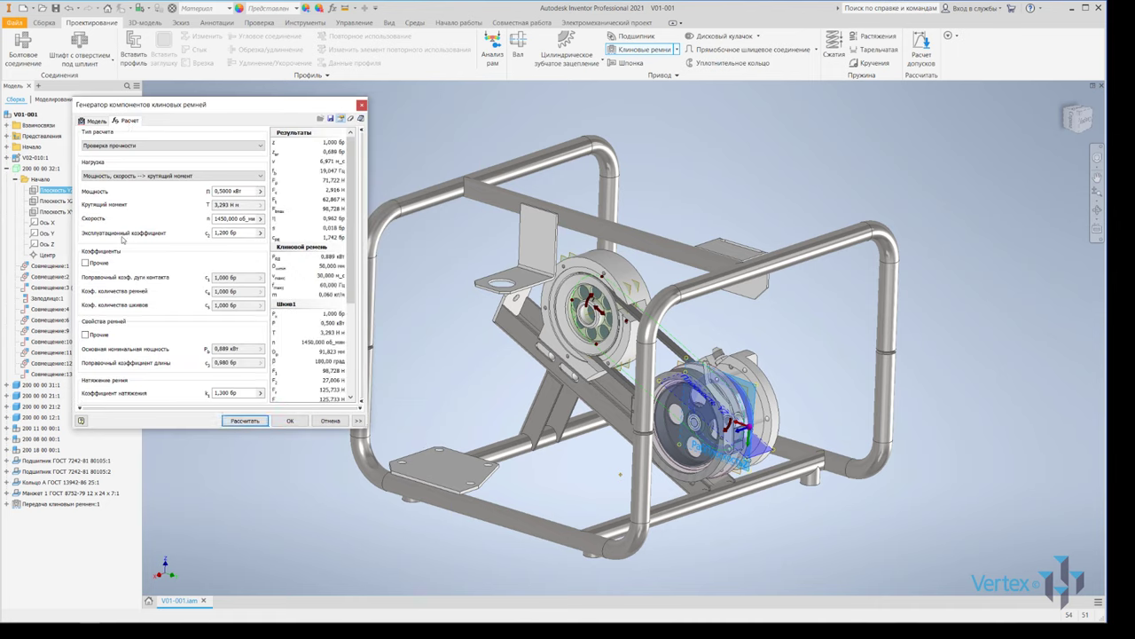
click(93, 120)
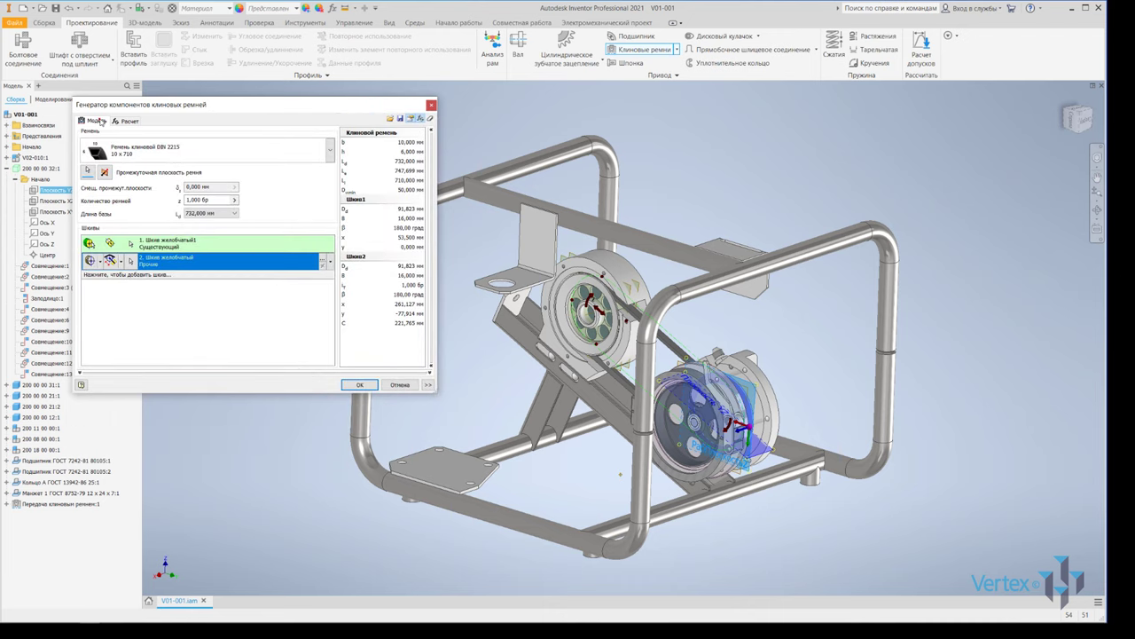
click(116, 121)
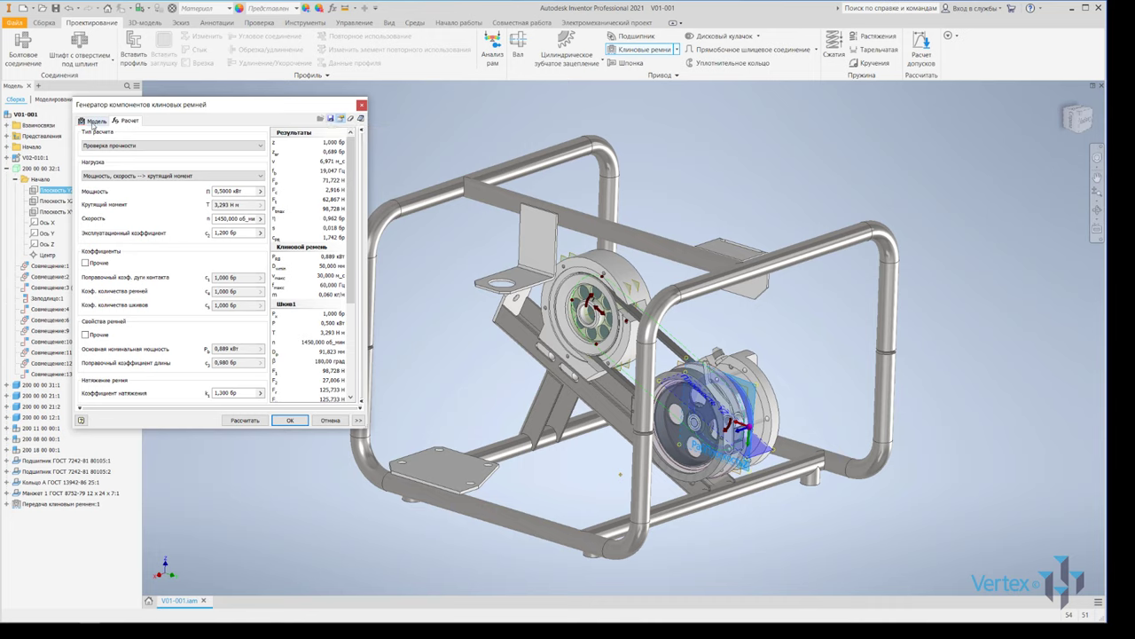
click(92, 122)
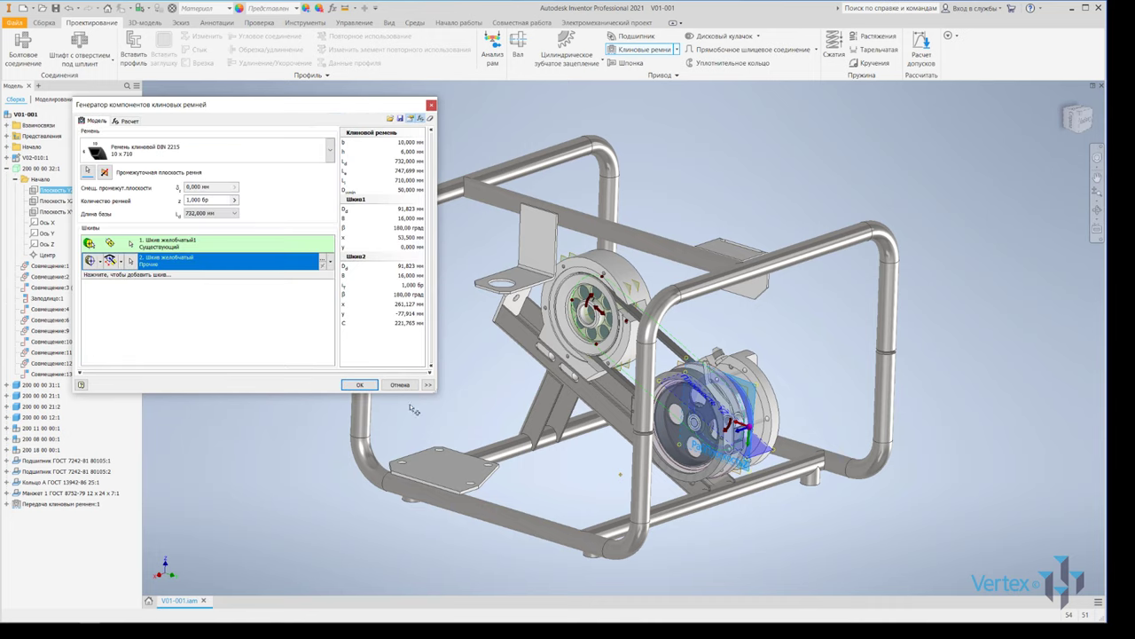
click(363, 385)
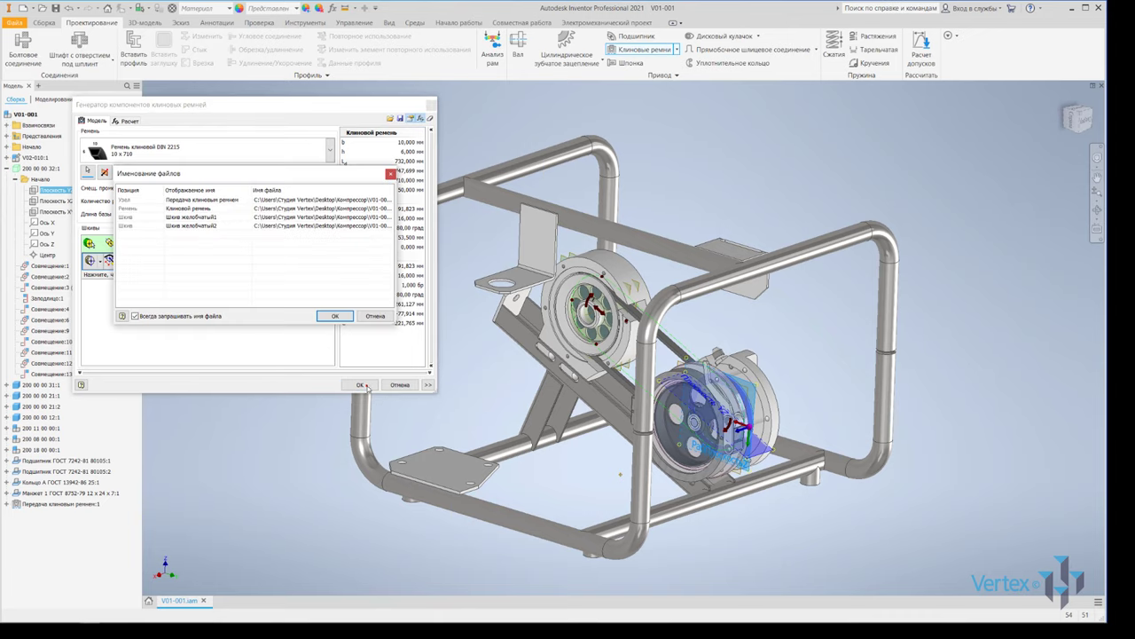
click(335, 317)
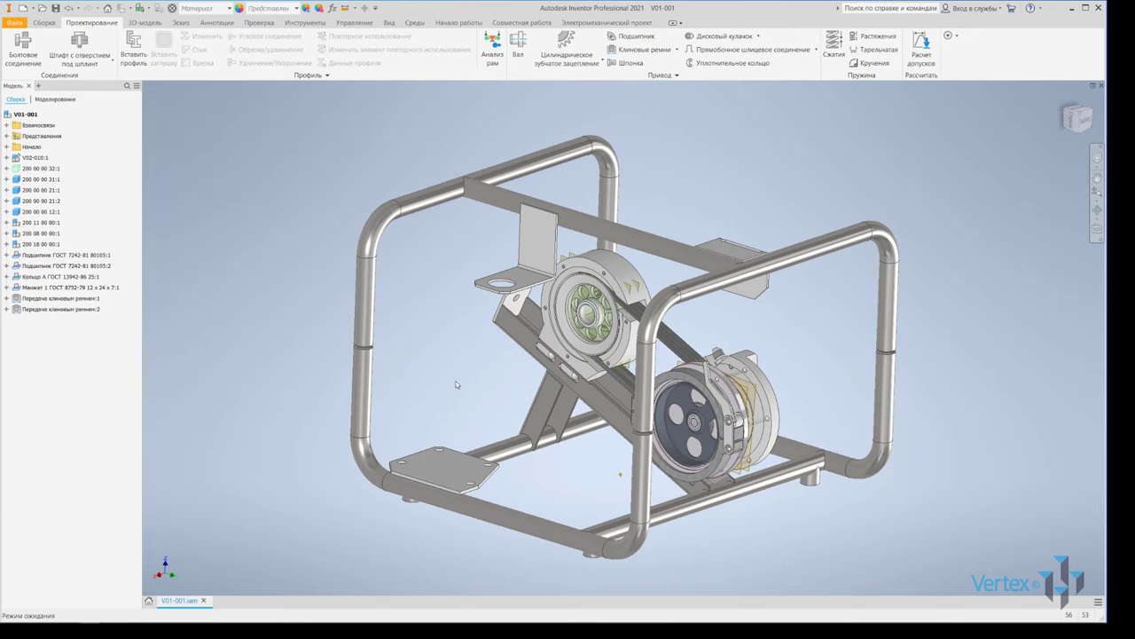
Zoom in on the two V-belts and make the flange housing transparent
shift+middle_drag(457, 384, 397, 375)
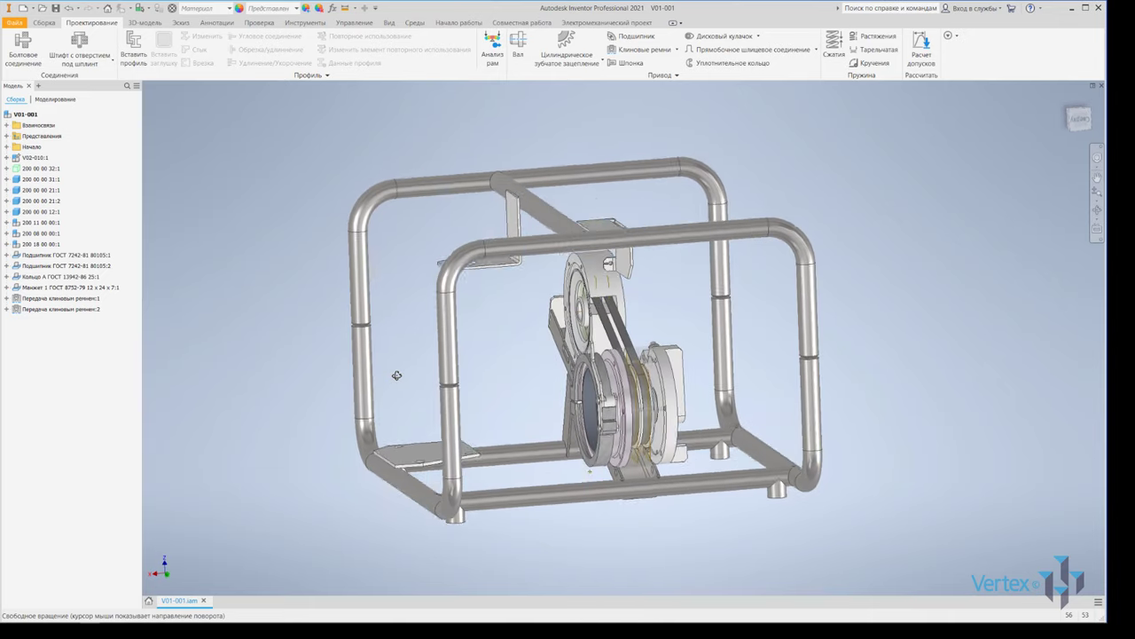
scroll(612, 303, up, 3)
scroll(612, 302, up, 3)
scroll(612, 302, up, 2)
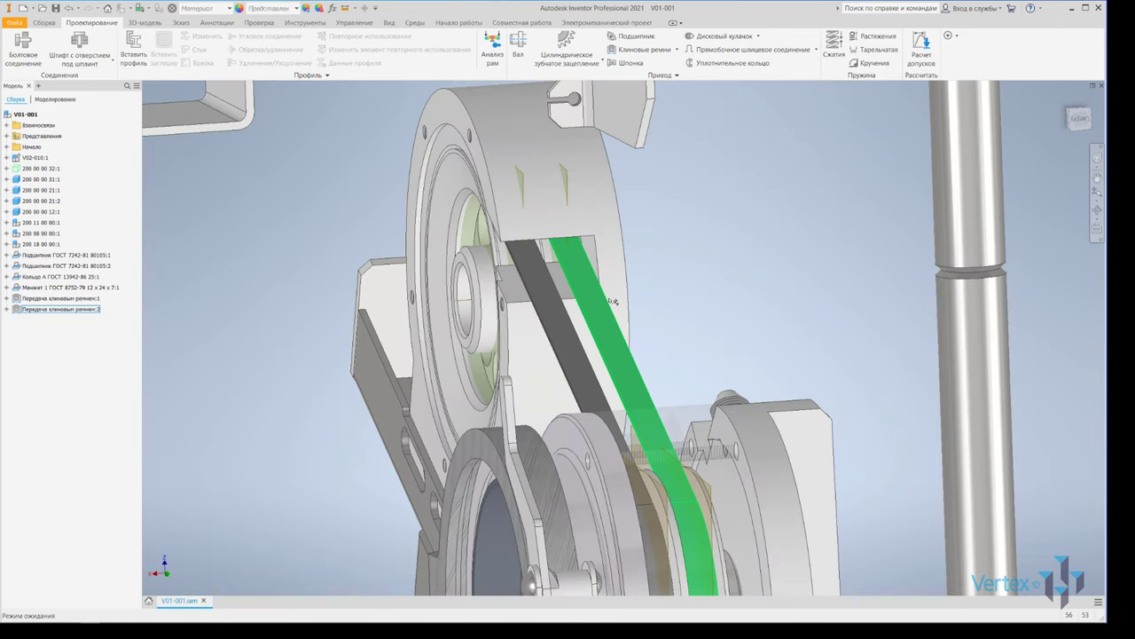
click(610, 303)
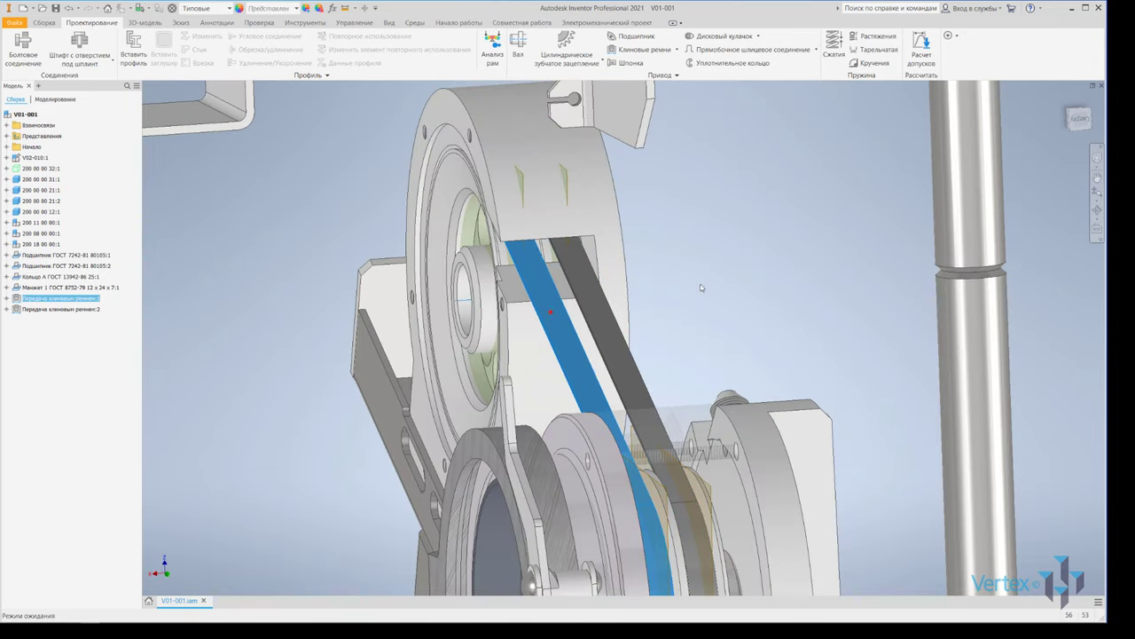
scroll(701, 275, down, 3)
right_click(631, 235)
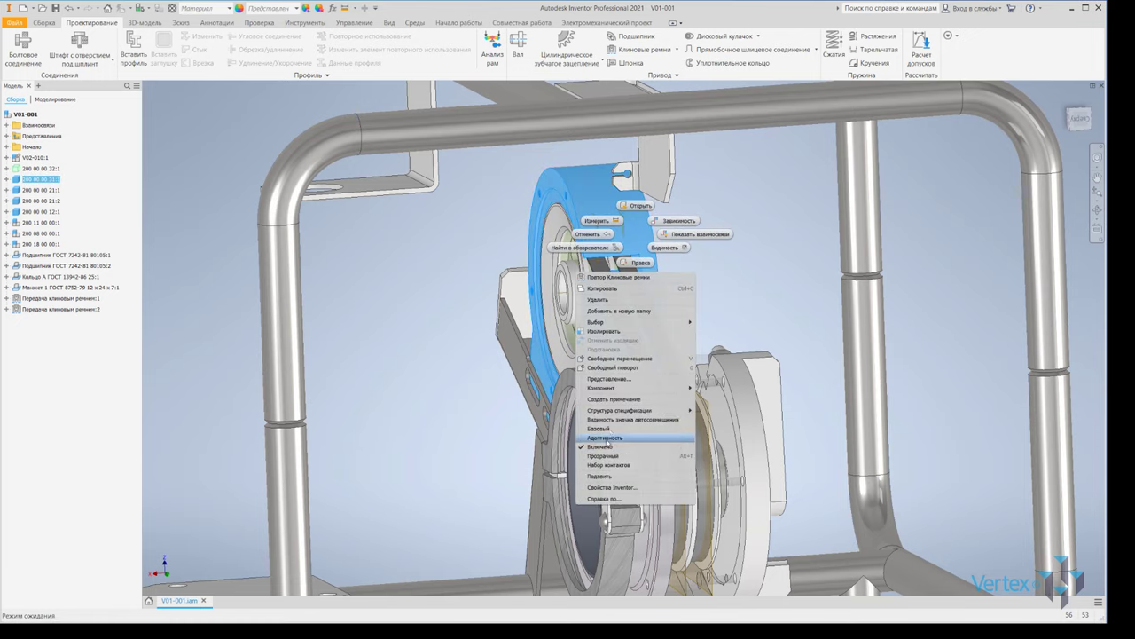
click(607, 441)
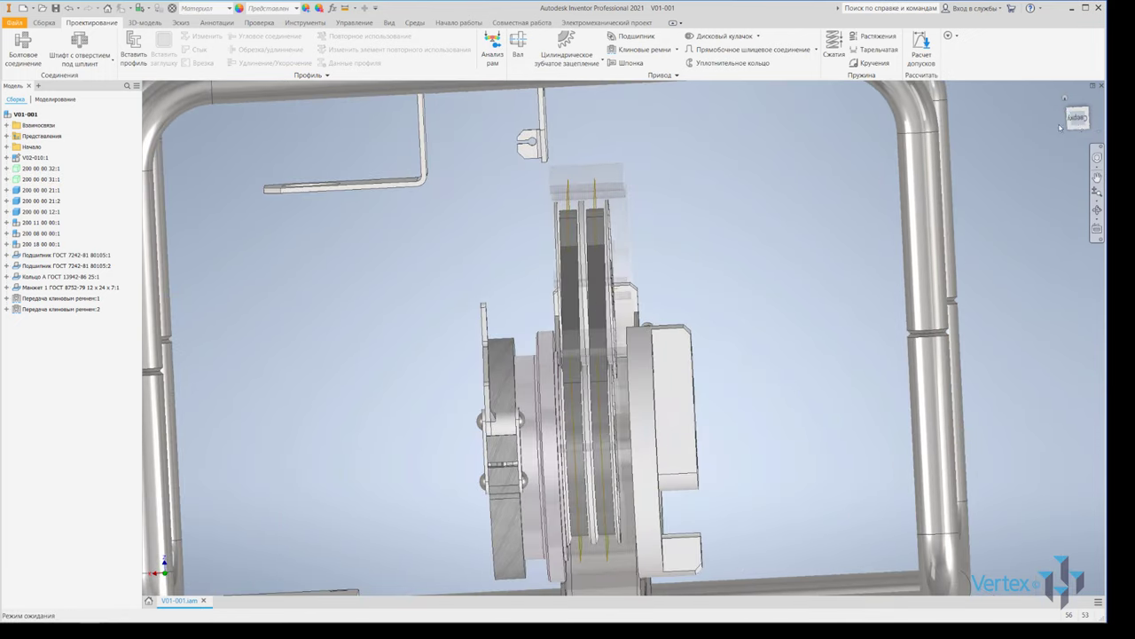
Inspect the belts from front, standard and isometric views around the upper pulley
click(1077, 118)
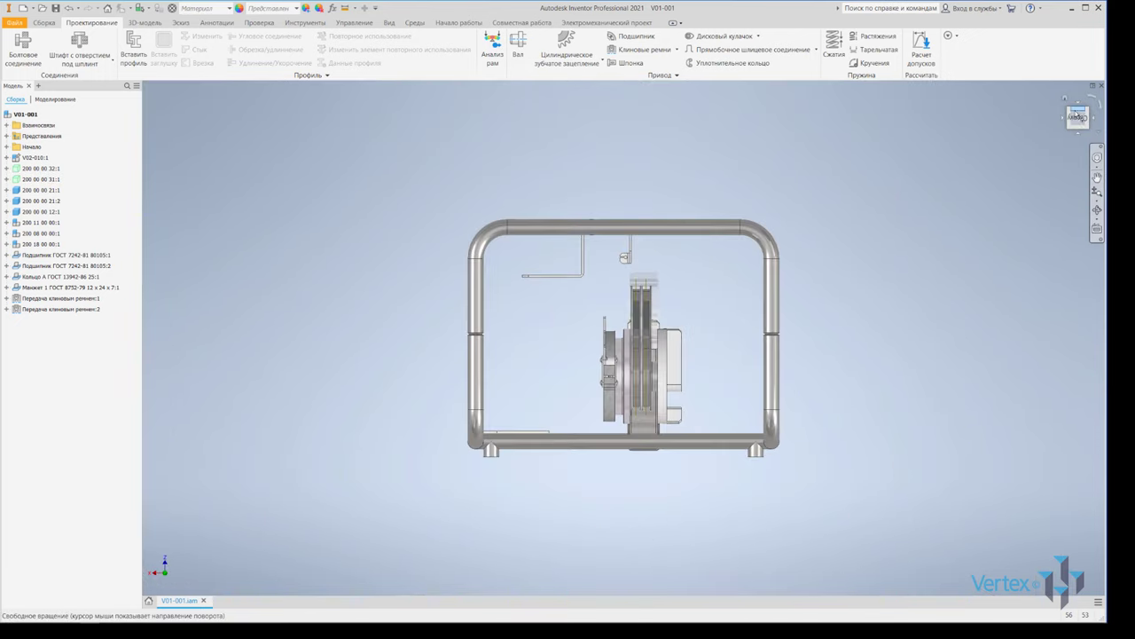
click(1077, 115)
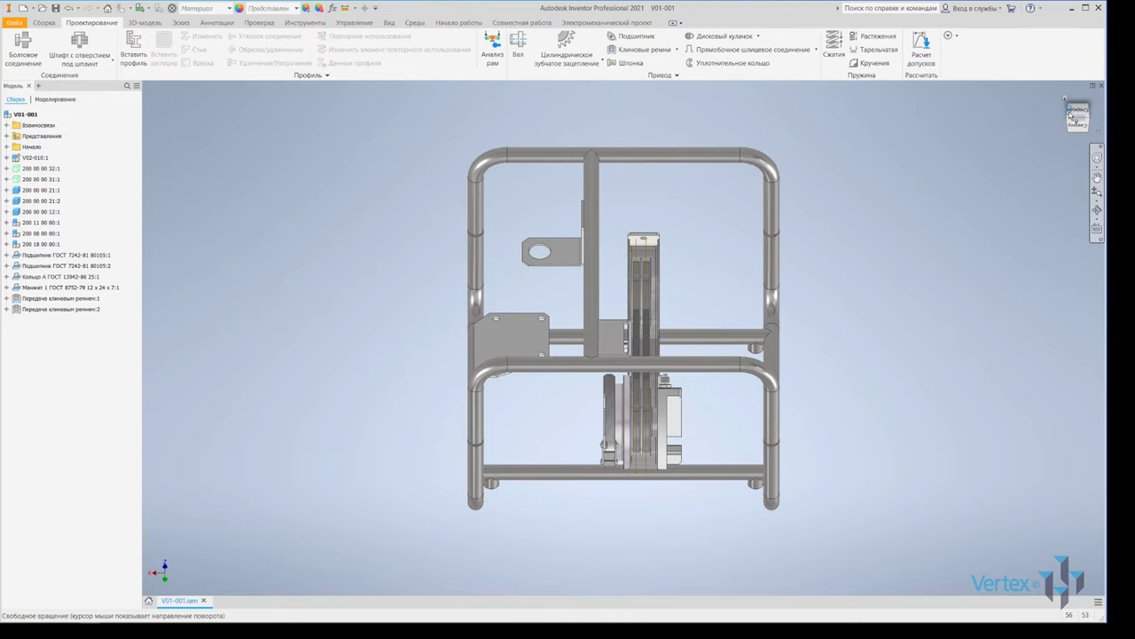
click(1070, 120)
scroll(646, 306, down, 3)
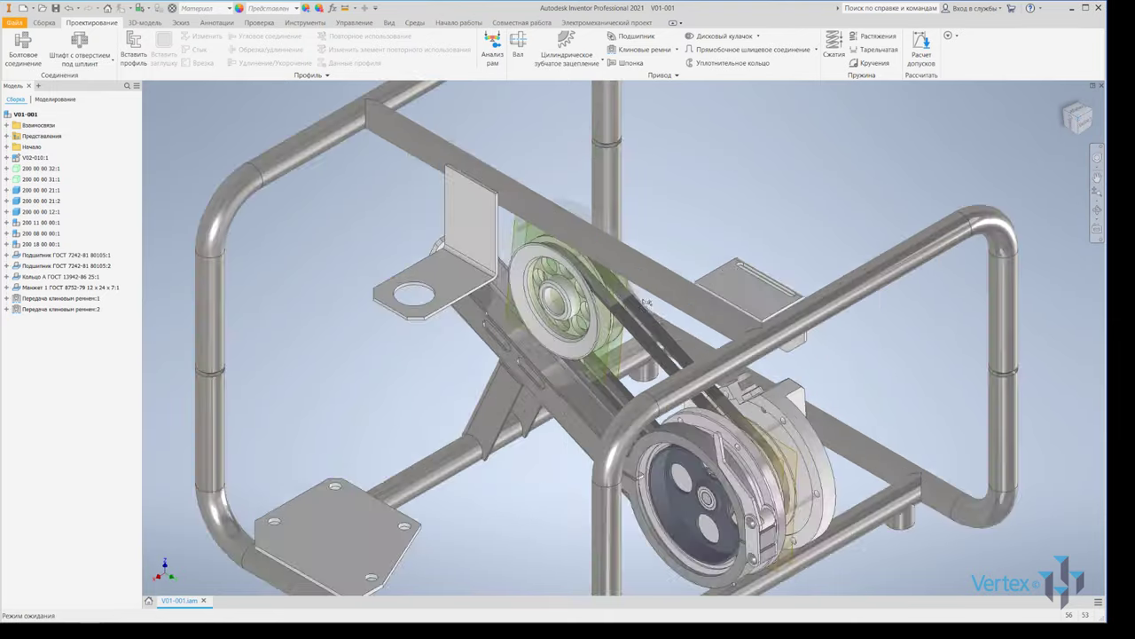
scroll(645, 307, down, 4)
mouse_move(646, 307)
shift+middle_down()
mouse_move(669, 290)
mouse_move(631, 306)
shift+middle_up()
Turn transparency off for housings 200 00 00 32:1 and 200 00 00 31:1
click(45, 169)
ctrl+click(49, 179)
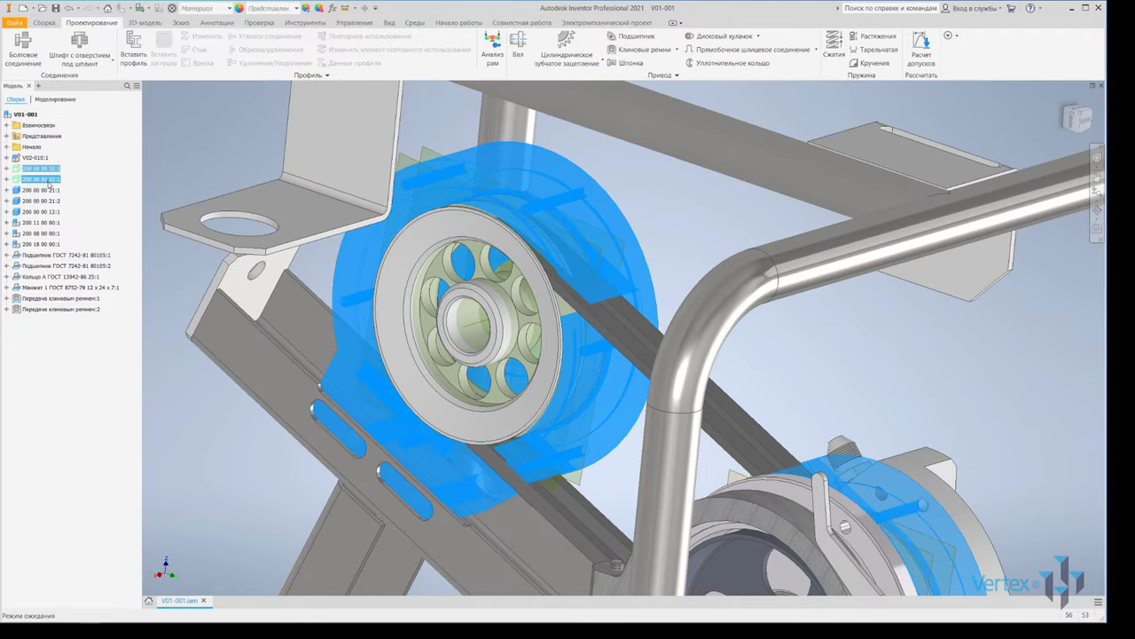
right_click(49, 181)
click(74, 393)
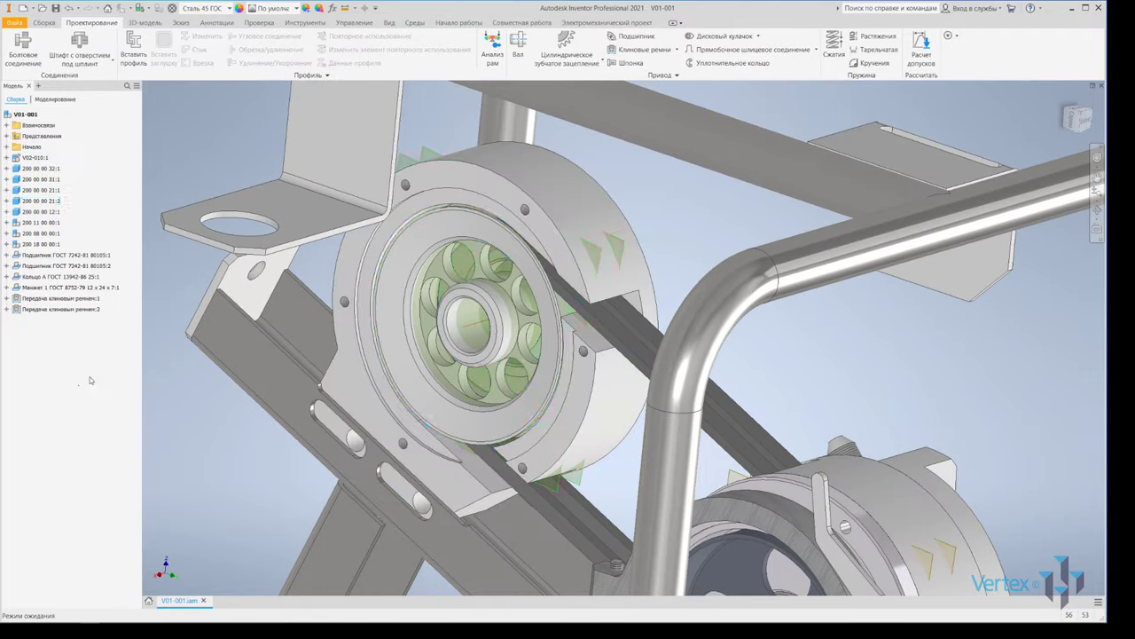
scroll(438, 272, up, 5)
scroll(437, 273, up, 3)
shift+middle_drag(438, 272, 586, 257)
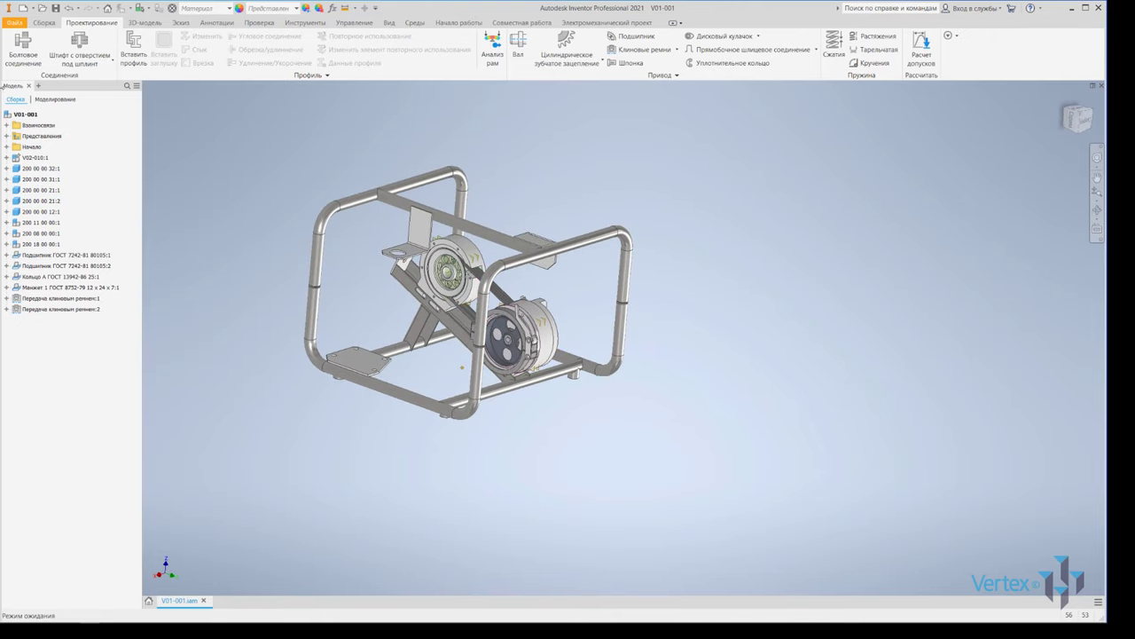
Save V01-001.iam with Ctrl+S, confirming the new belt drive files
key(ctrl+s)
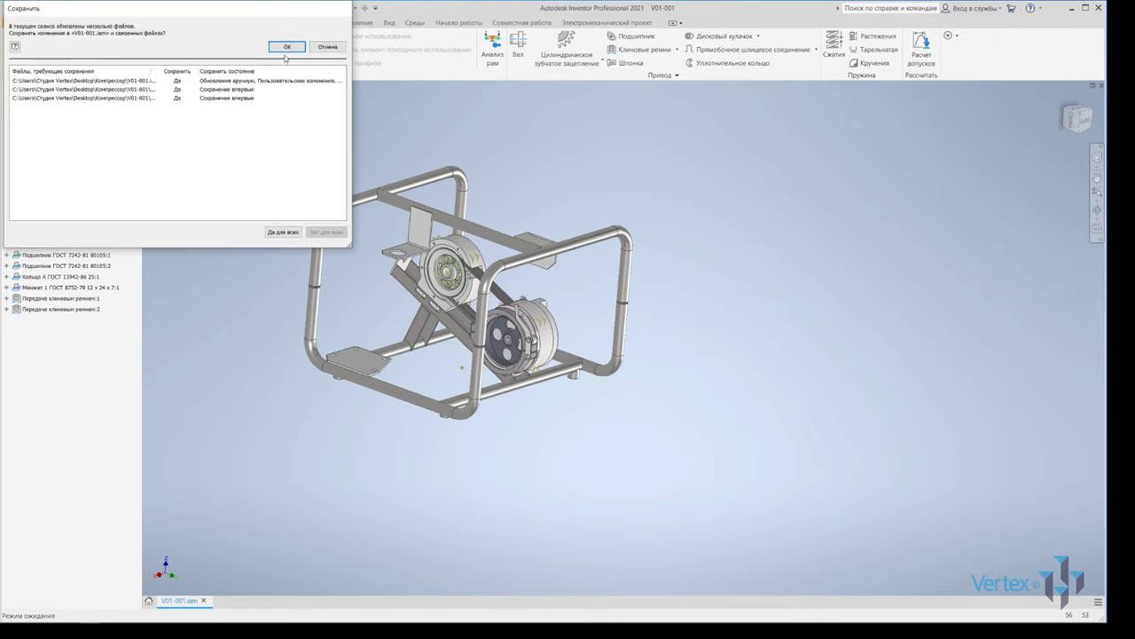
click(286, 48)
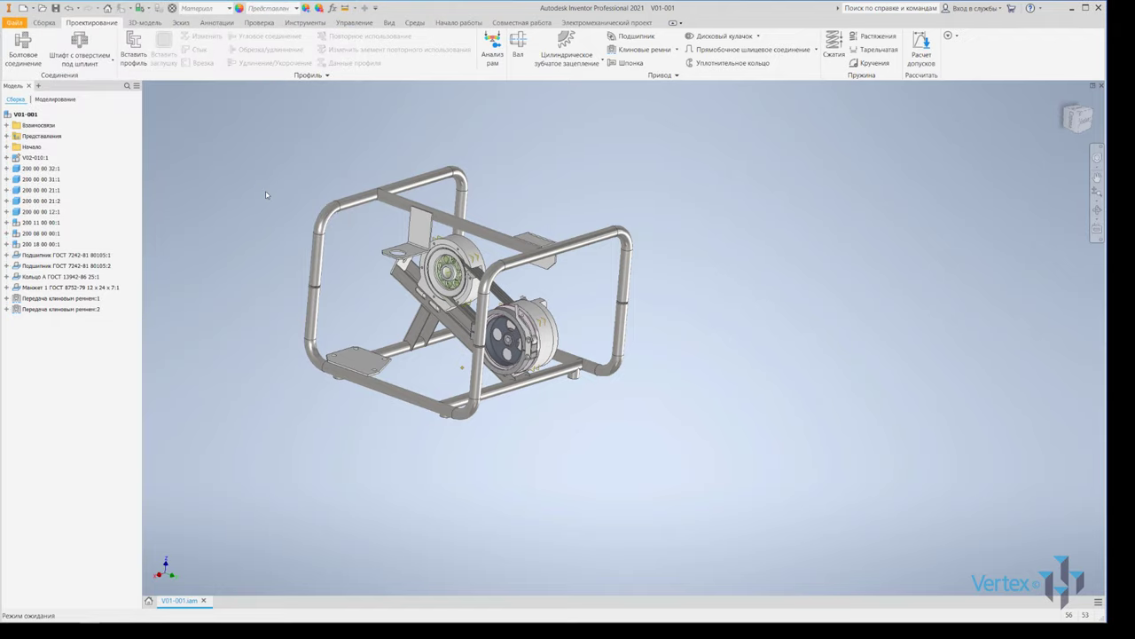